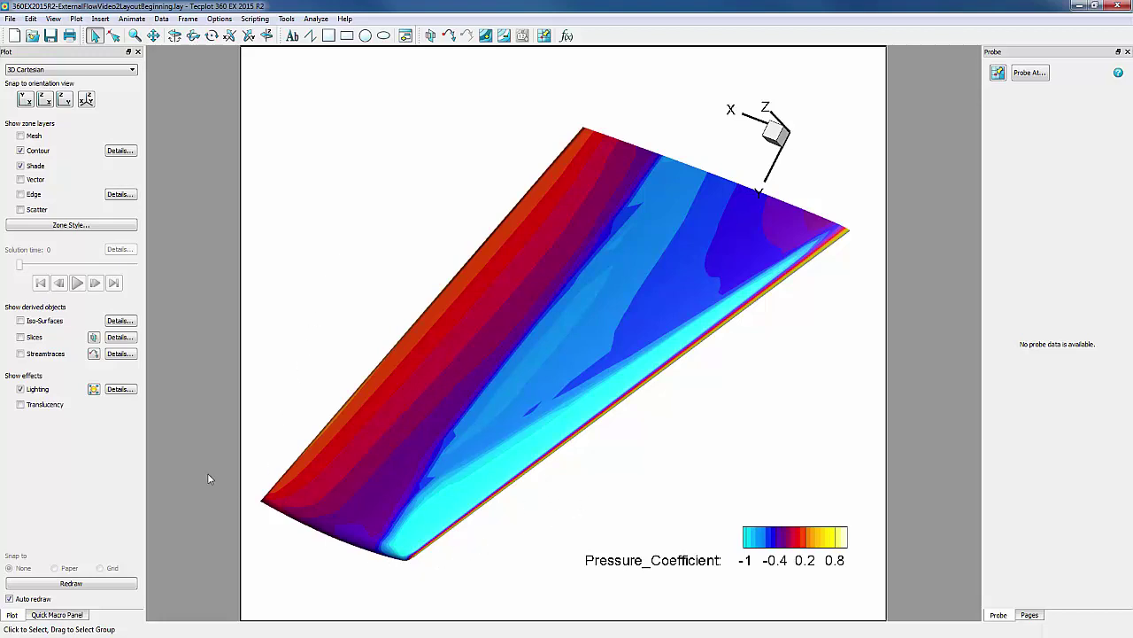
Turn on slices and reposition the X-plane slice so it cuts through the middle of the wing
click(20, 338)
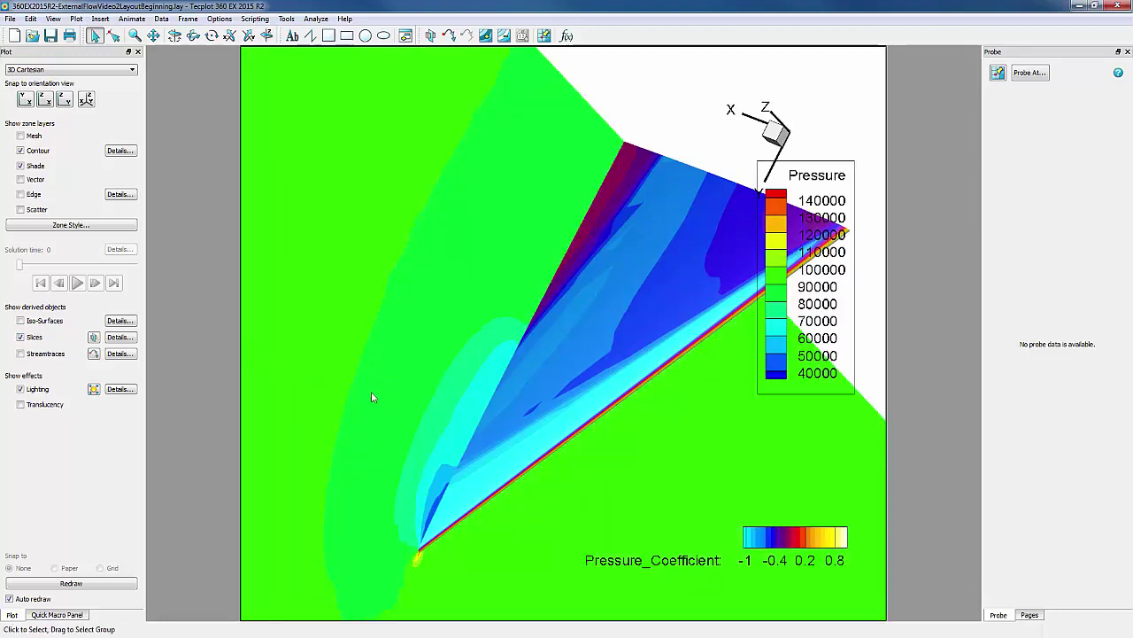
click(93, 338)
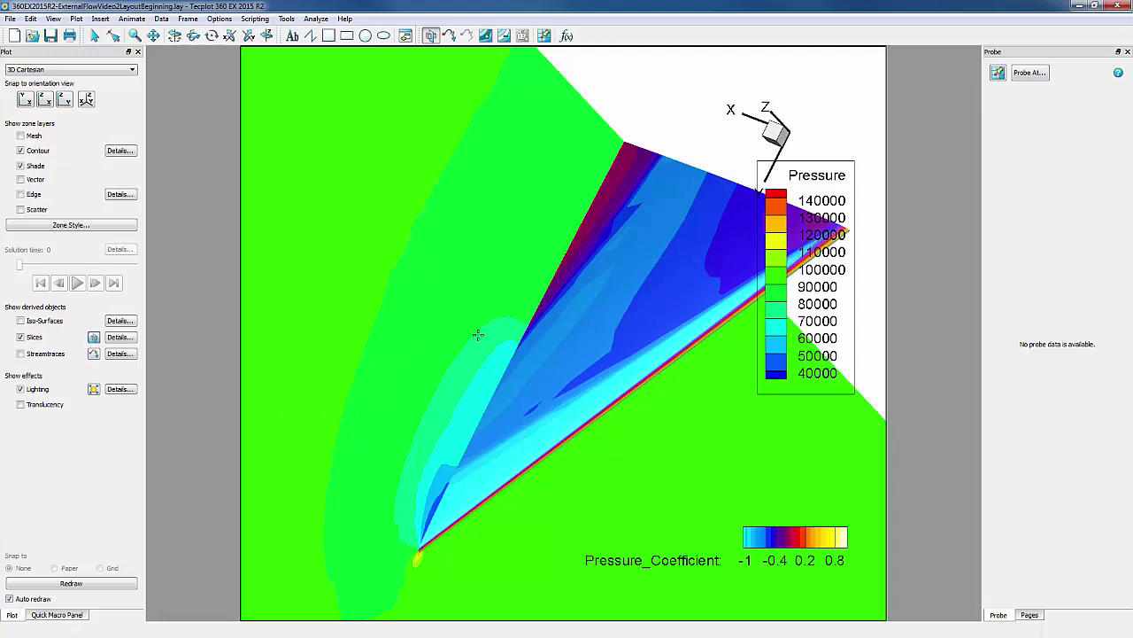
drag(595, 343, 606, 349)
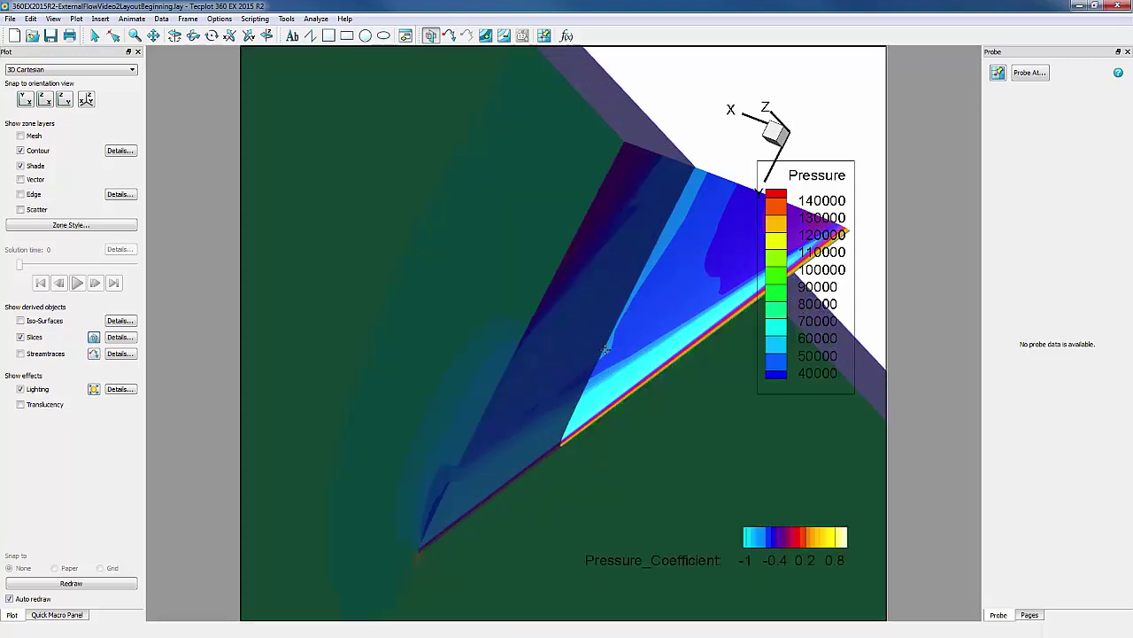
drag(460, 375, 405, 372)
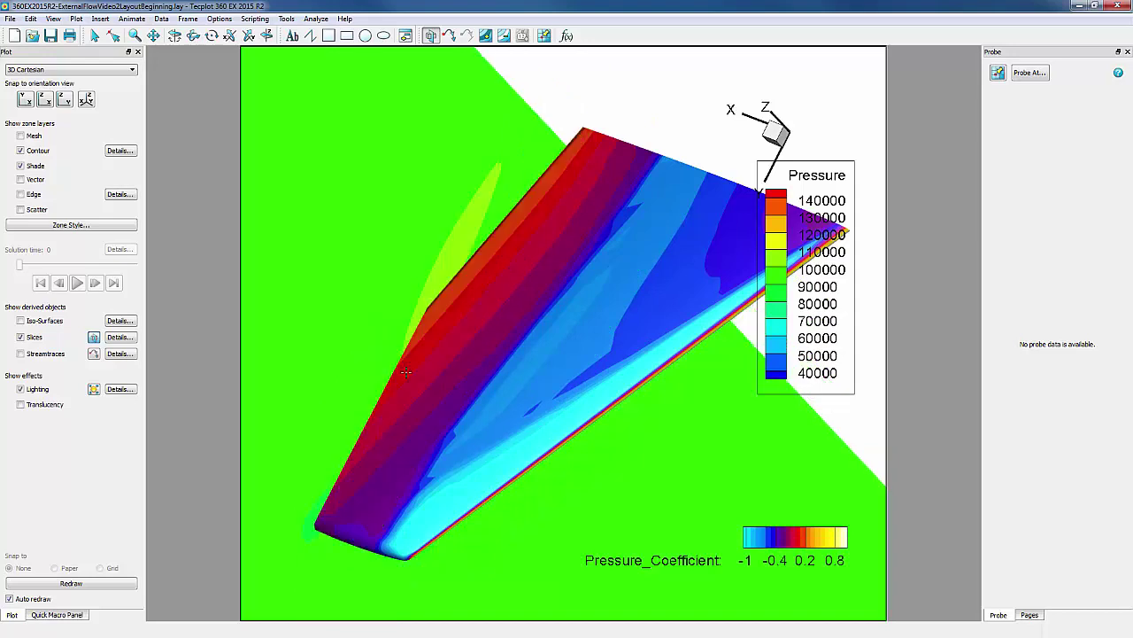
click(452, 400)
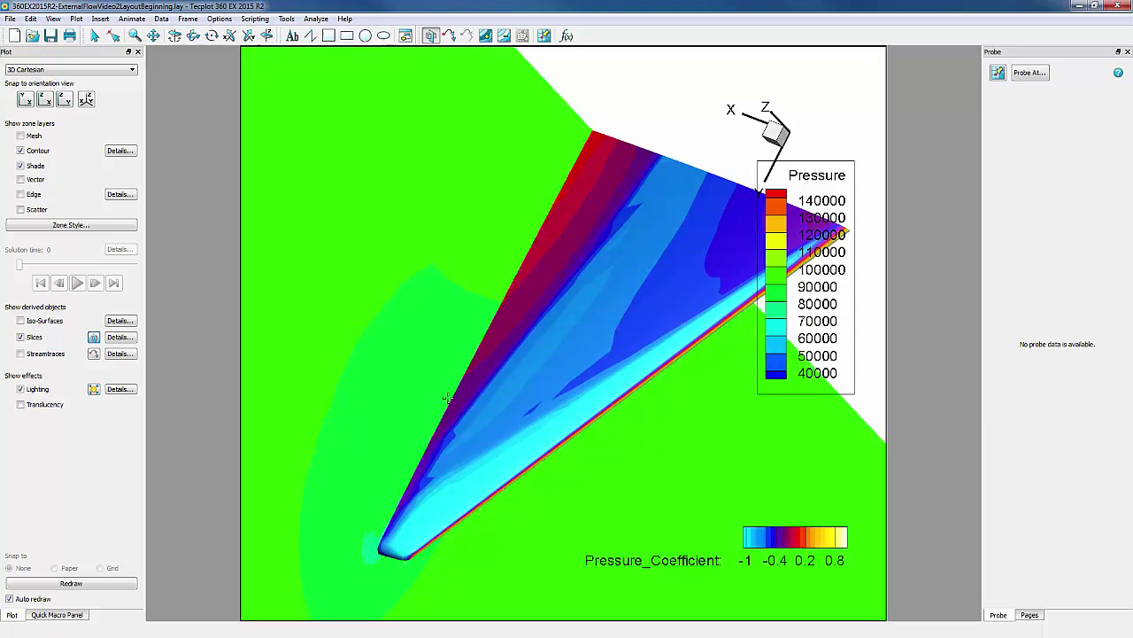
key(Escape)
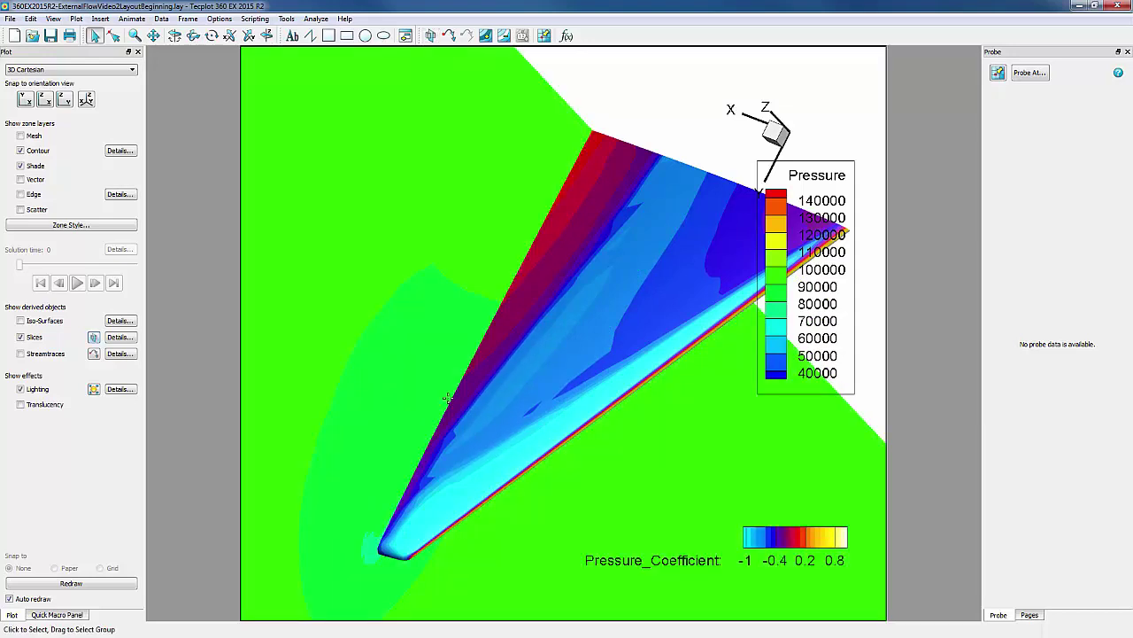
Open the slice details and set the slice location to Y-Planes
click(120, 338)
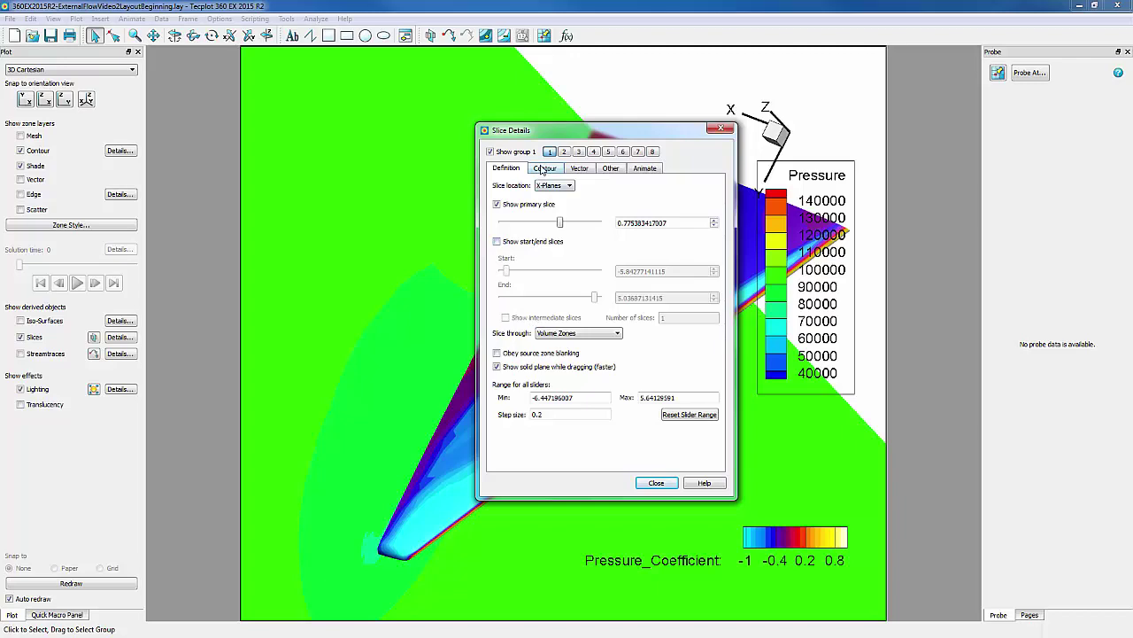
drag(576, 139, 878, 104)
click(855, 145)
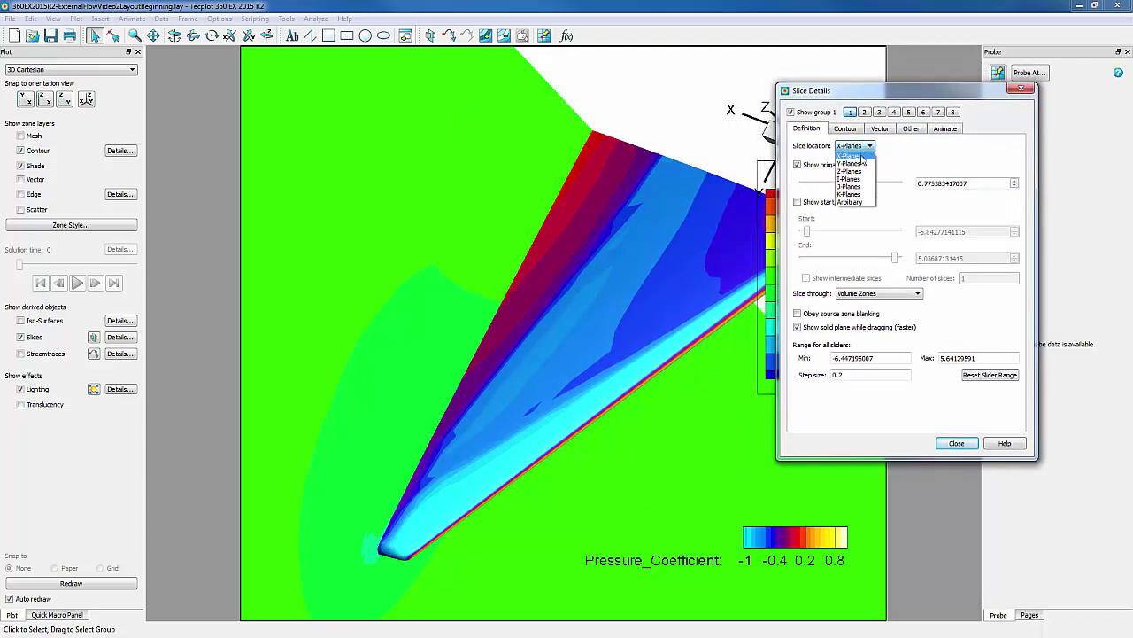
click(852, 164)
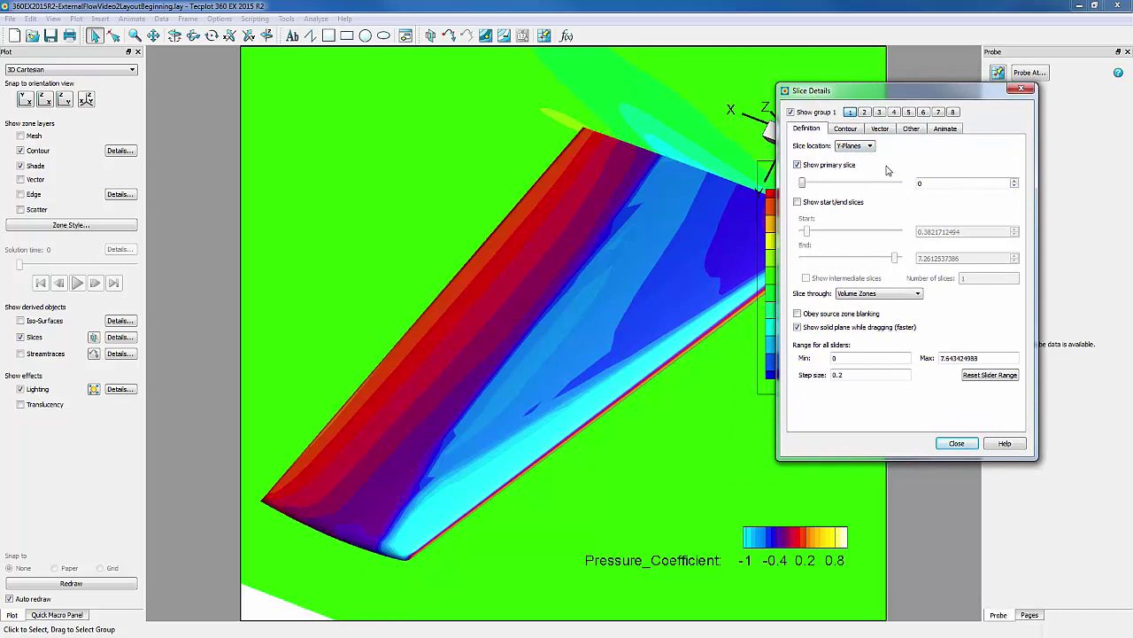
Examine the slice's flood variable choices and the contour levels and color map used for Pressure
click(844, 129)
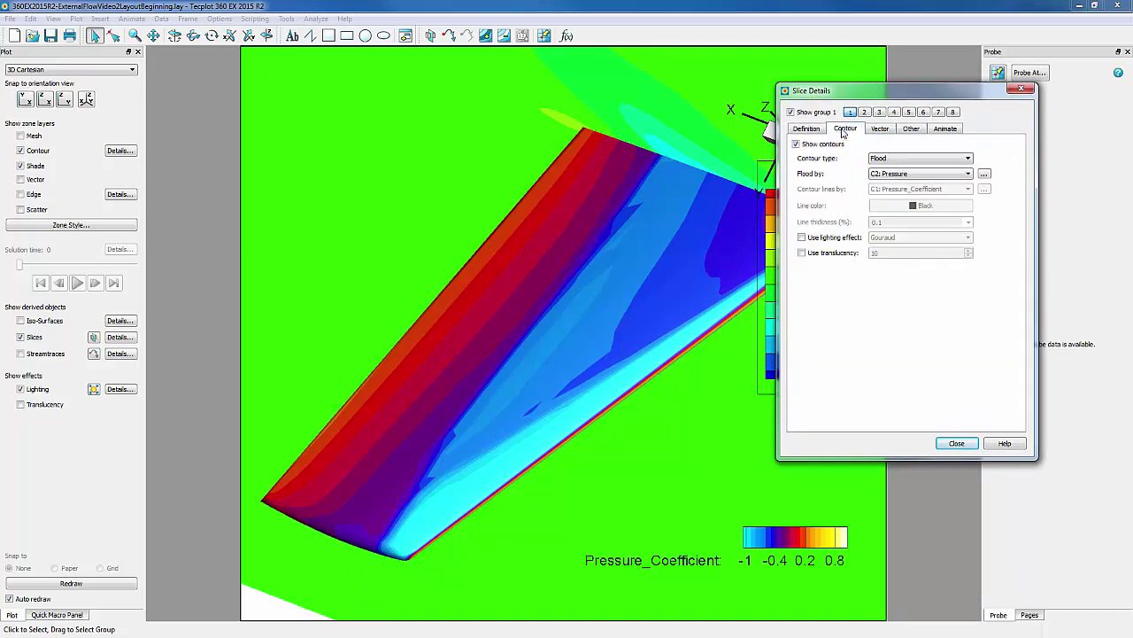
click(908, 176)
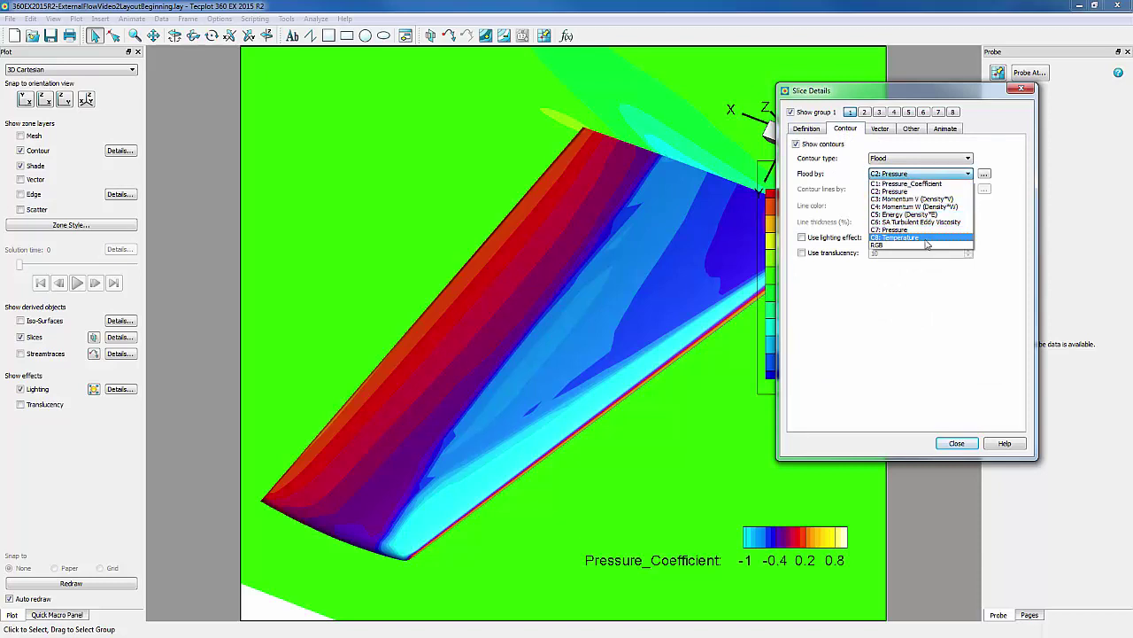
click(999, 227)
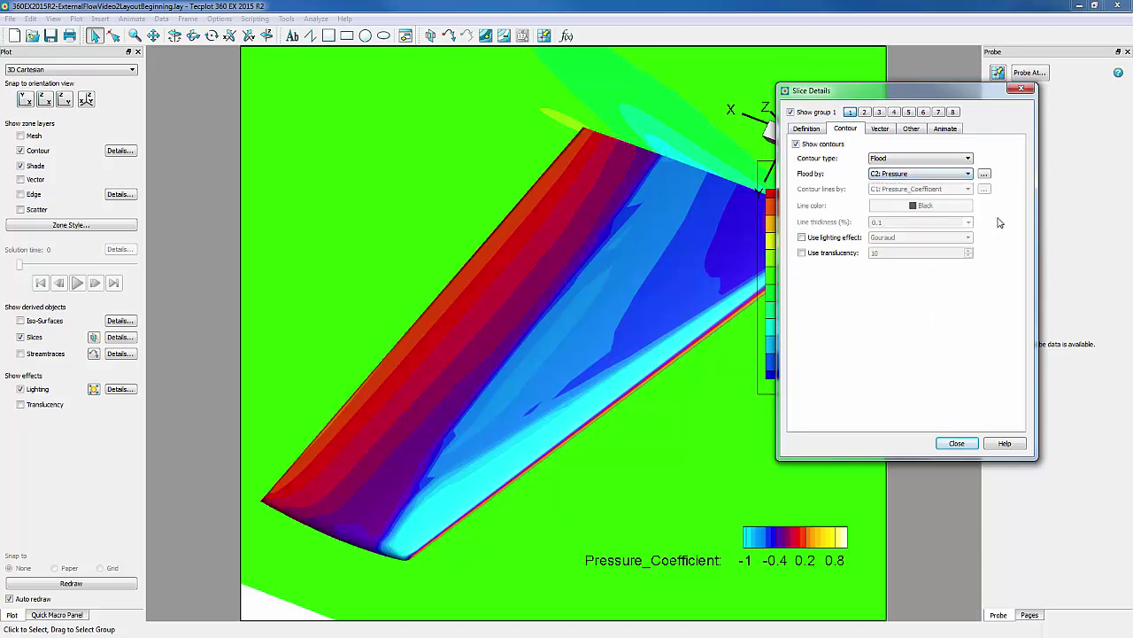
click(984, 177)
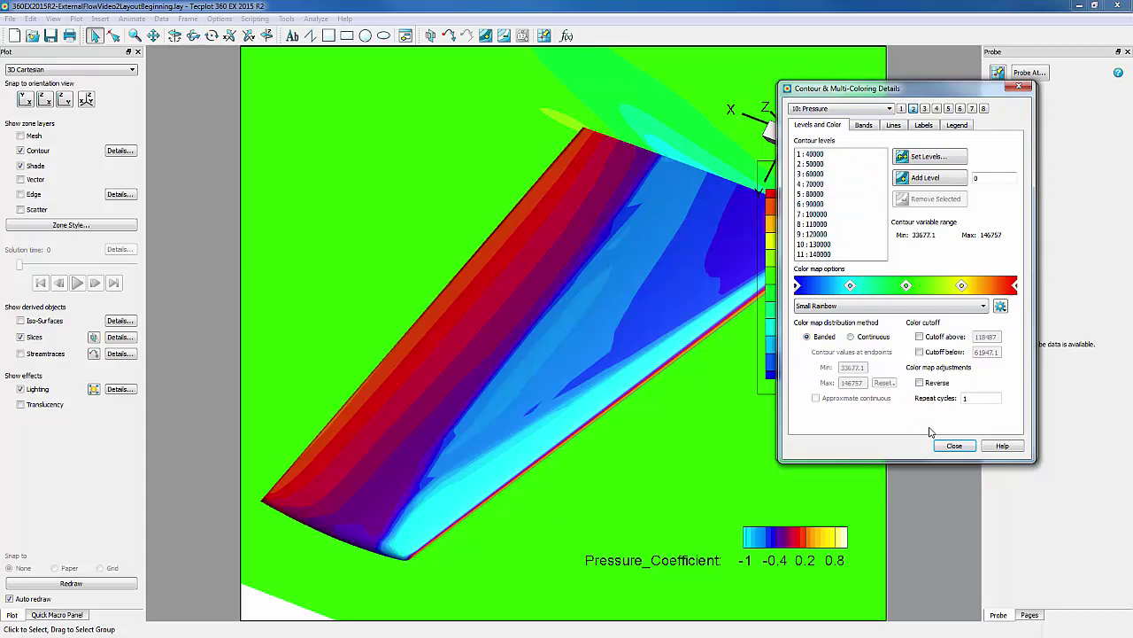
click(954, 445)
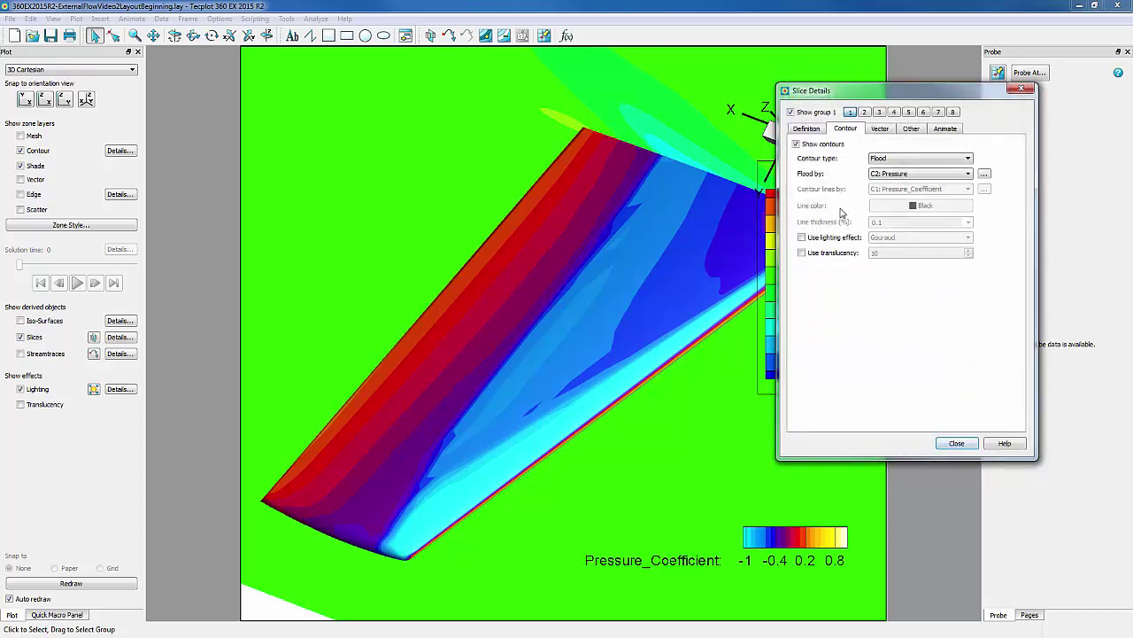
Show start and end slices instead of the primary slice, with the start at 0 and the end at about 1.16
click(806, 129)
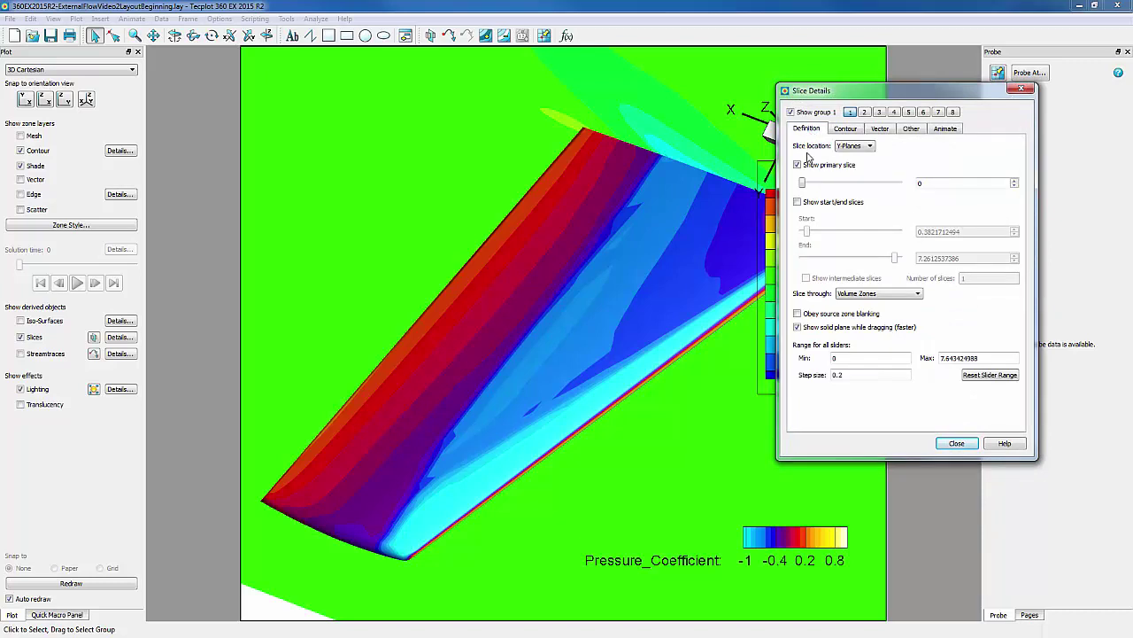
click(797, 202)
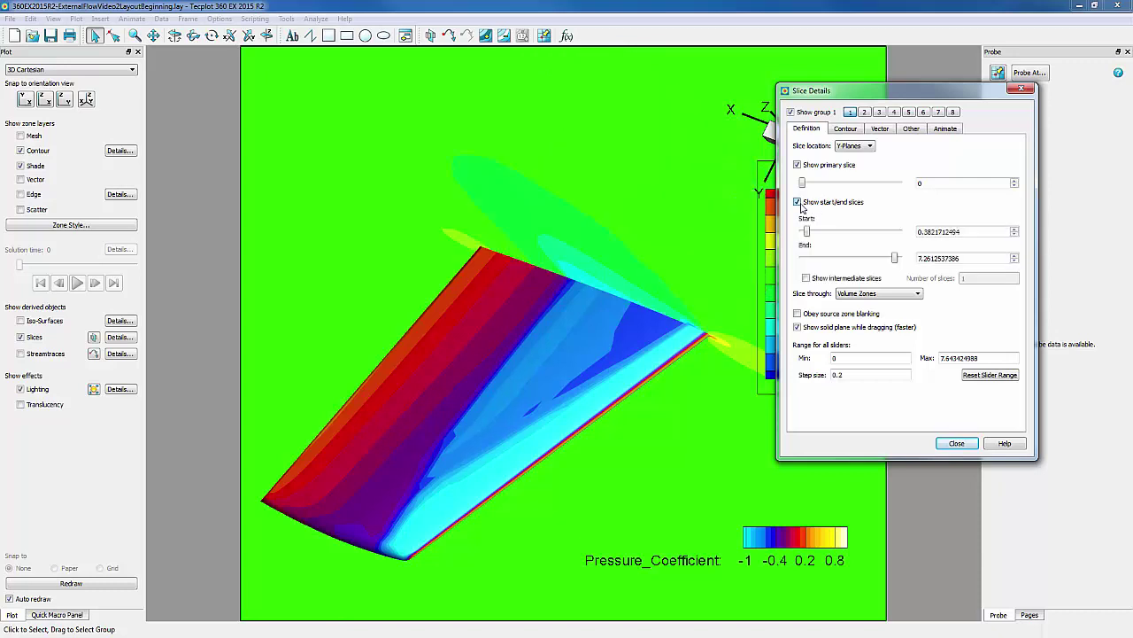
click(797, 165)
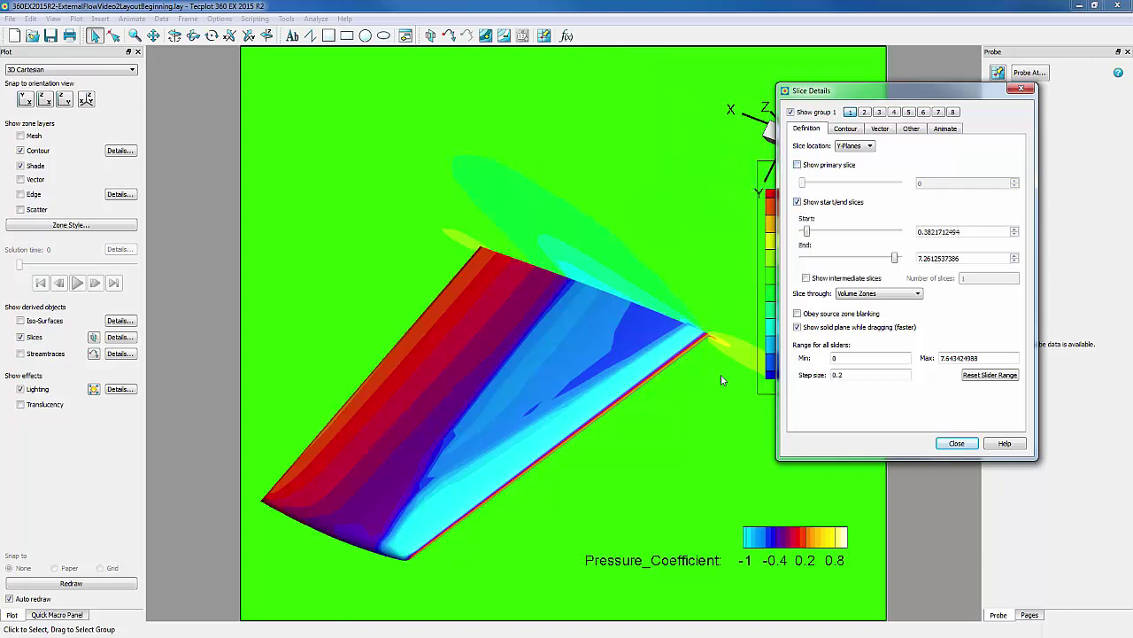
middle_drag(721, 380, 673, 435)
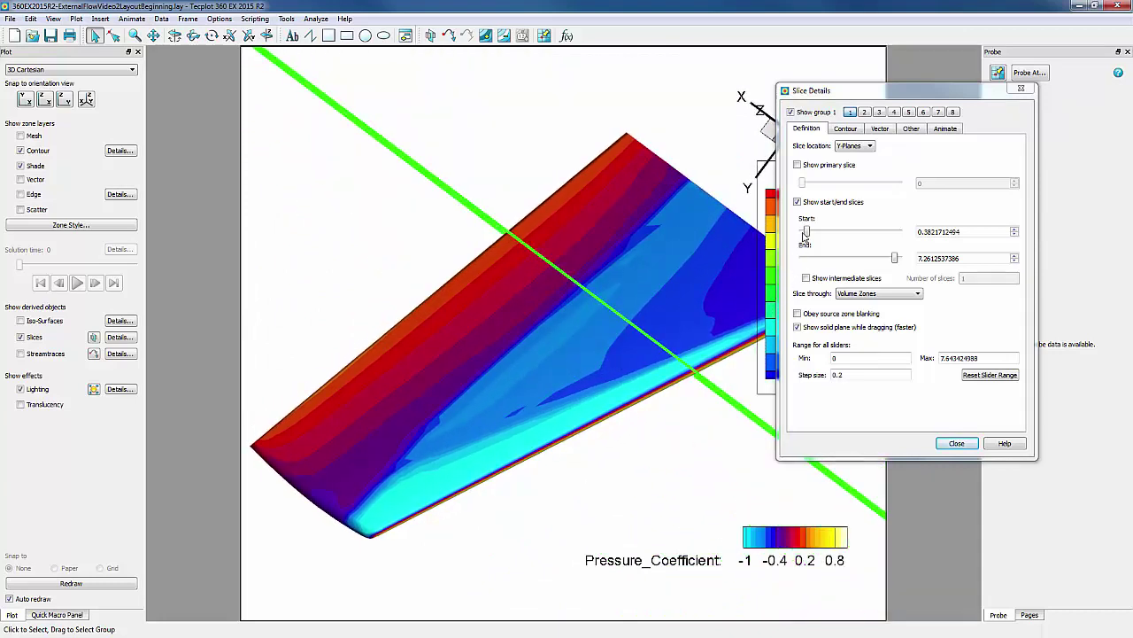
drag(808, 235, 800, 234)
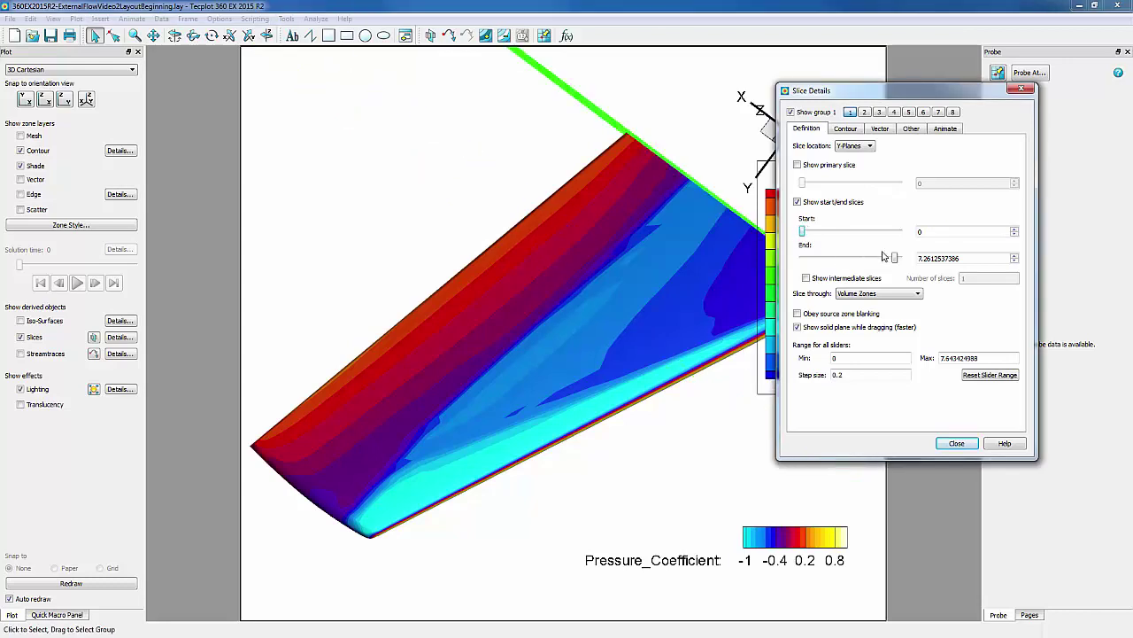
drag(895, 262, 816, 262)
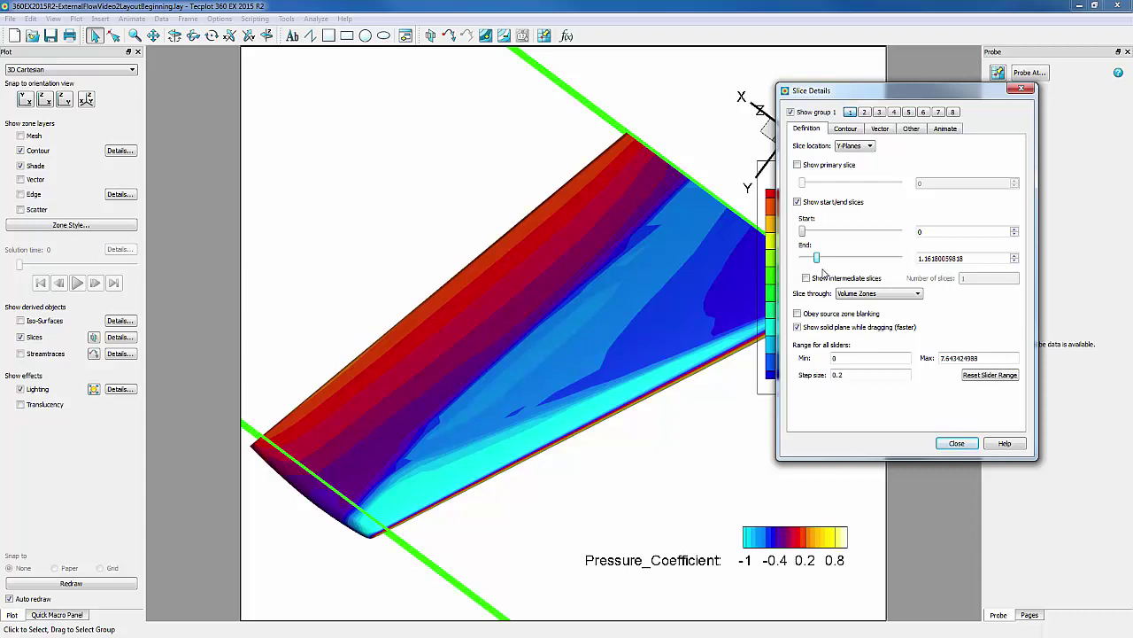
Show 4 intermediate slices between the start and end slices
click(806, 278)
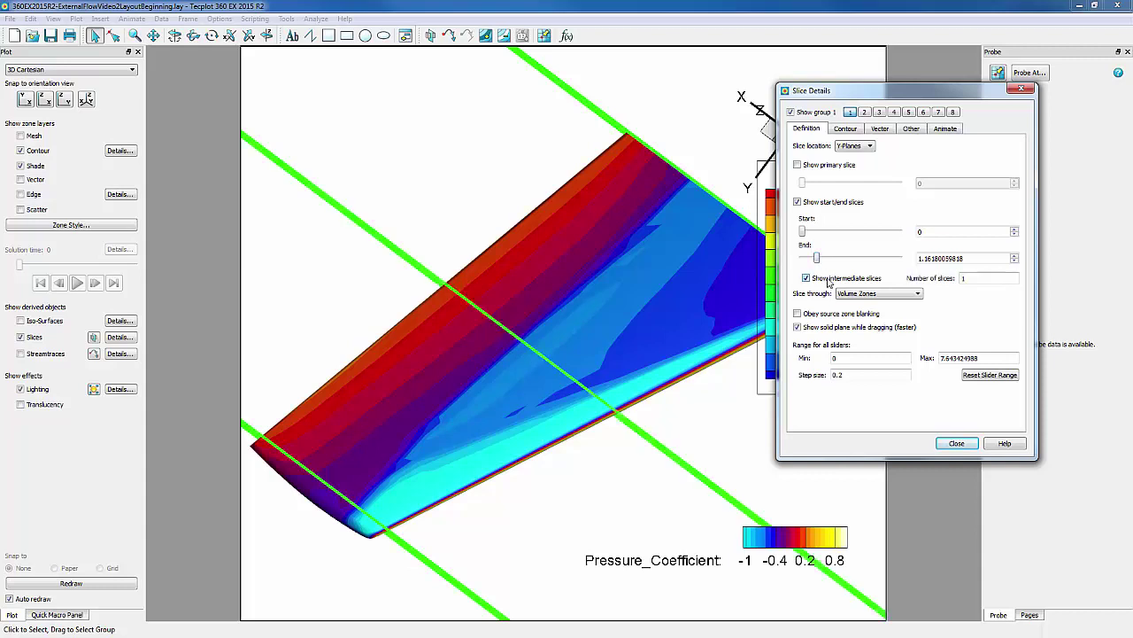
click(972, 280)
text(4)
key(Return)
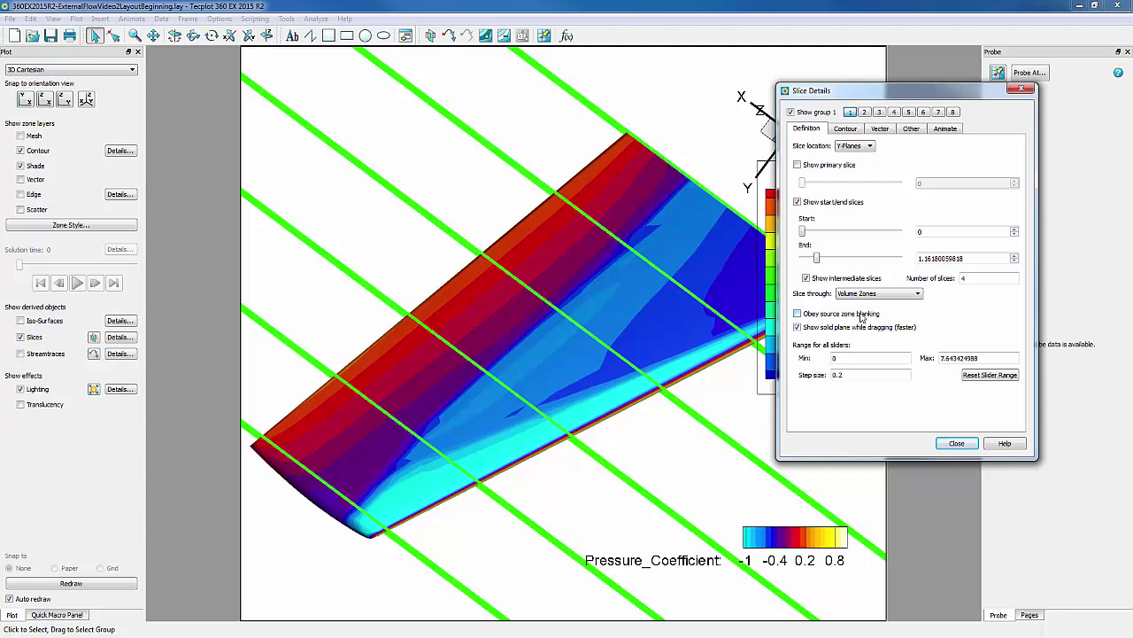
Show only the primary slice again, hide the start and end slices, and close the slice details
click(798, 165)
click(798, 201)
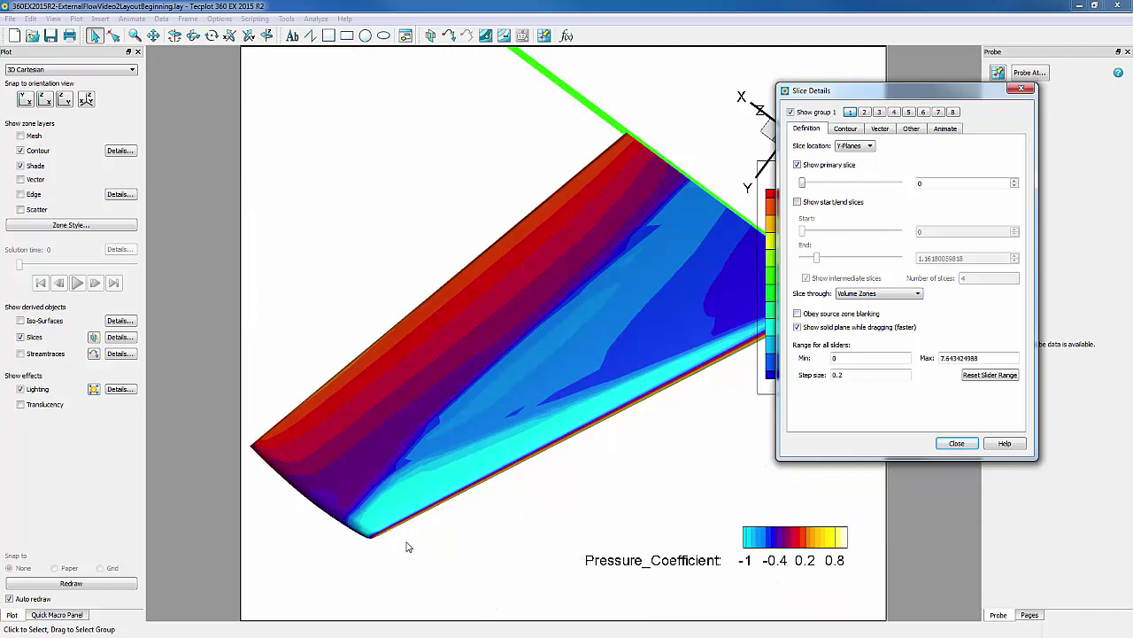
middle_drag(410, 546, 690, 294)
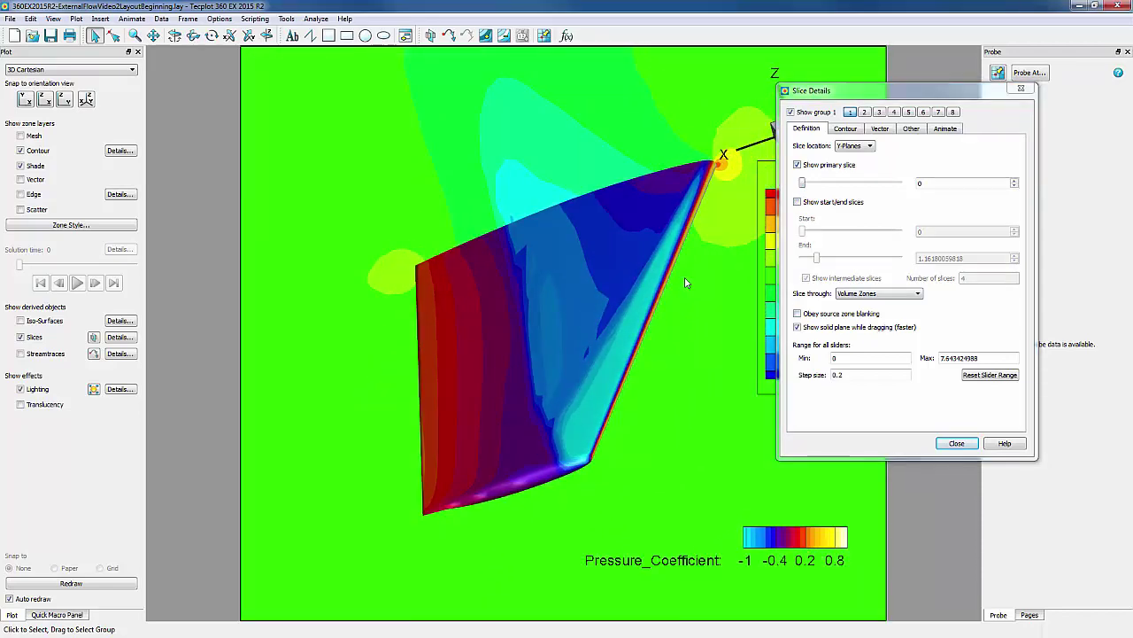
click(957, 443)
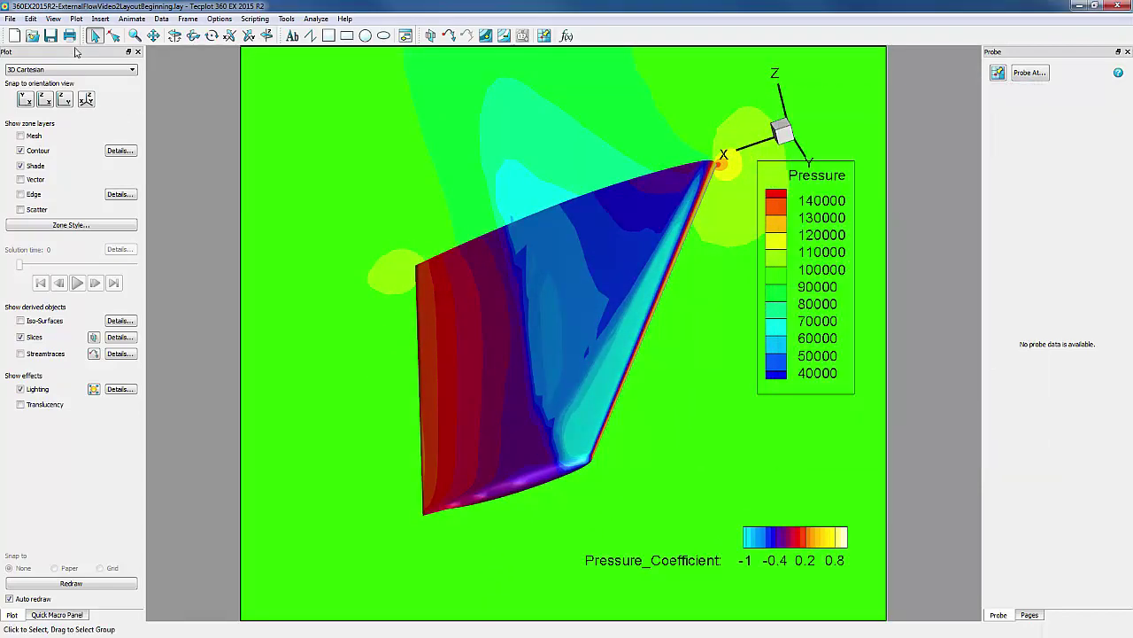
Set the vector variables to Momentum U (Density*U), Momentum V (Density*V) and Momentum W (Density*W) for U, V and W
click(77, 21)
mouse_move(168, 147)
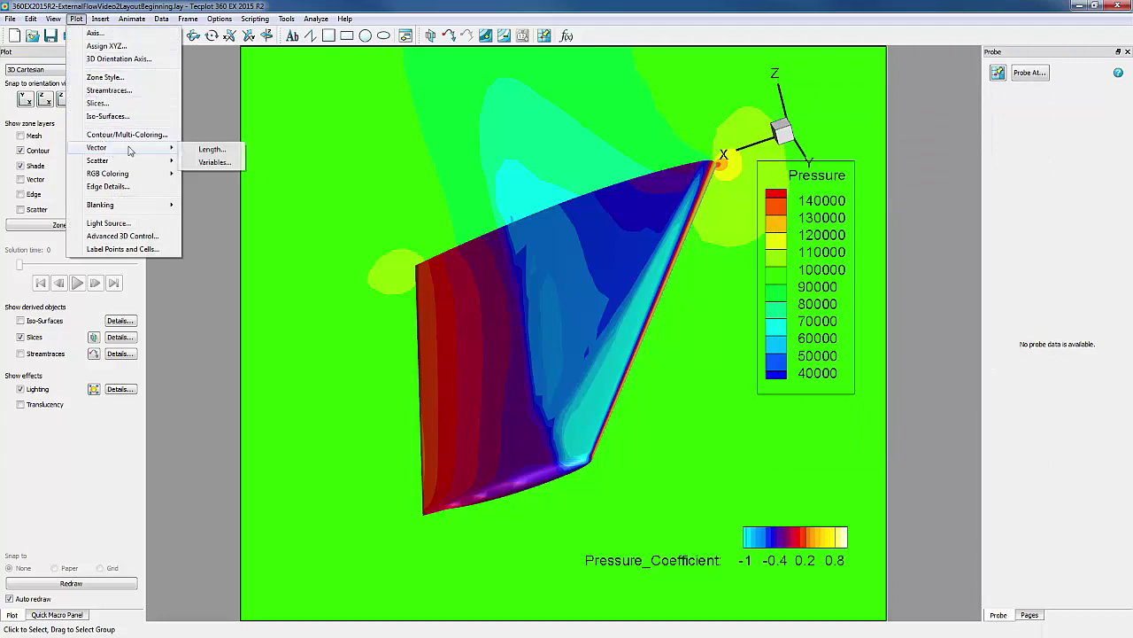
click(212, 162)
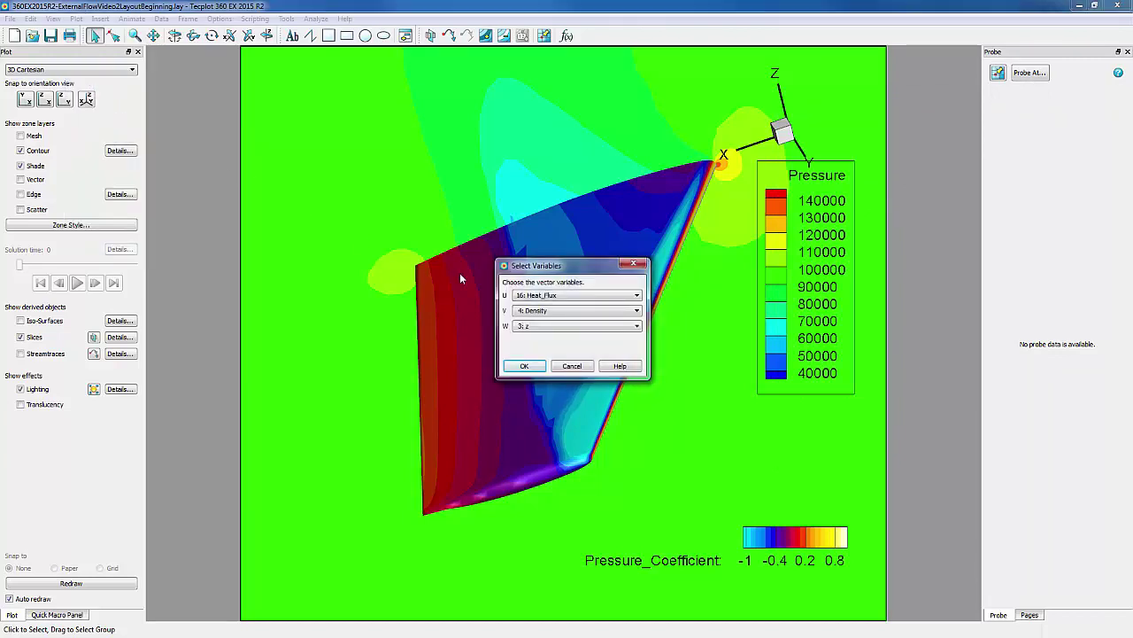
click(538, 299)
scroll(552, 320, up, 2)
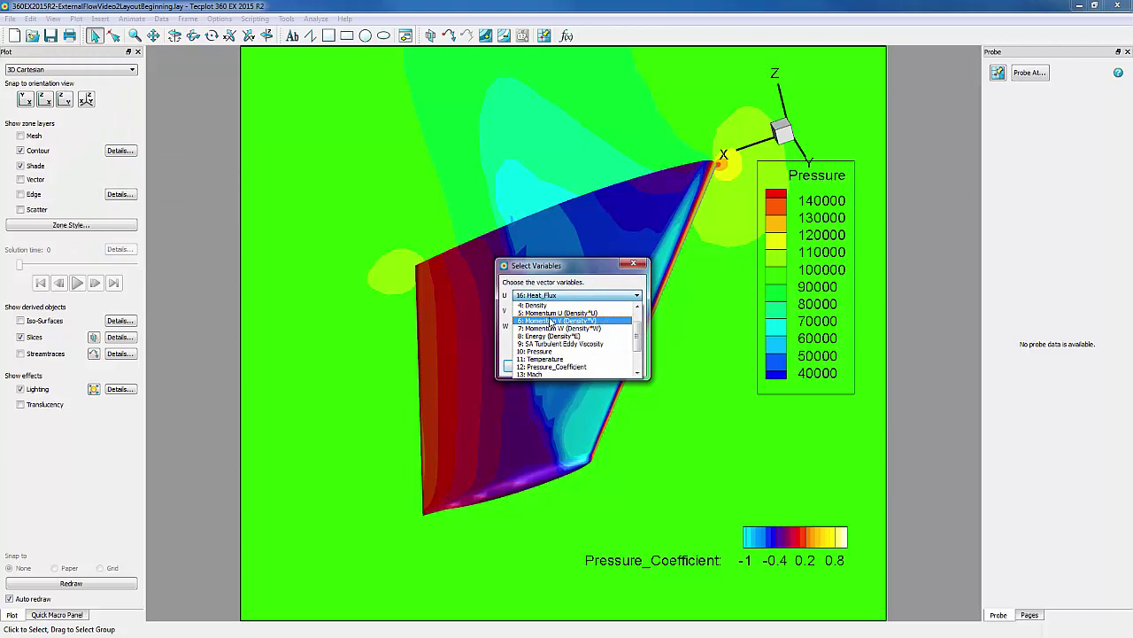
click(550, 315)
click(550, 313)
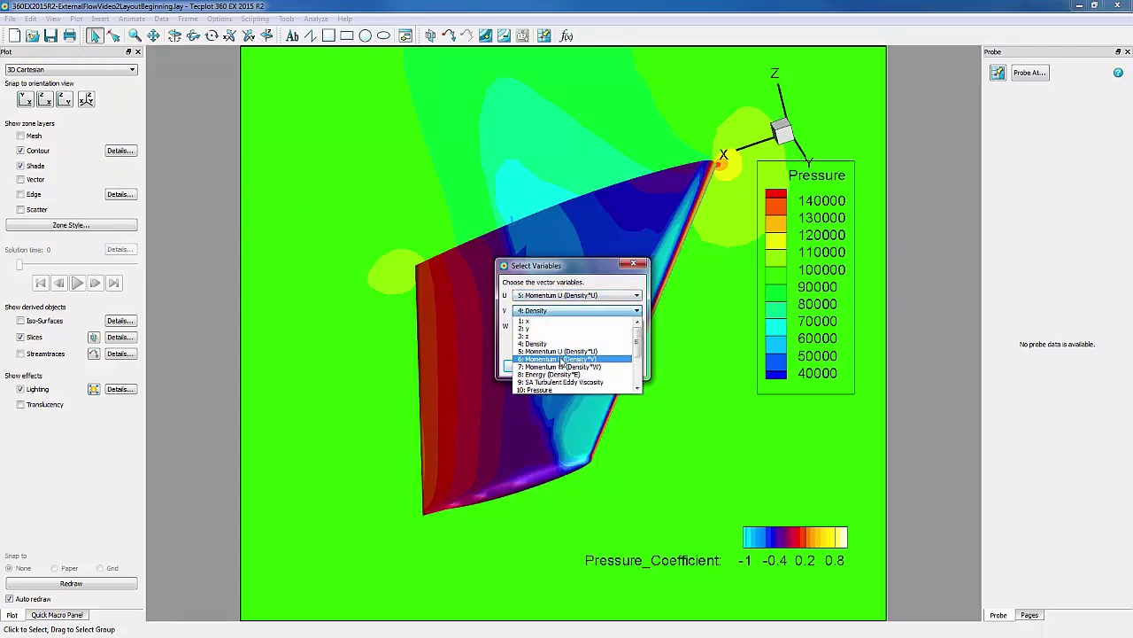
click(560, 360)
click(553, 330)
click(554, 386)
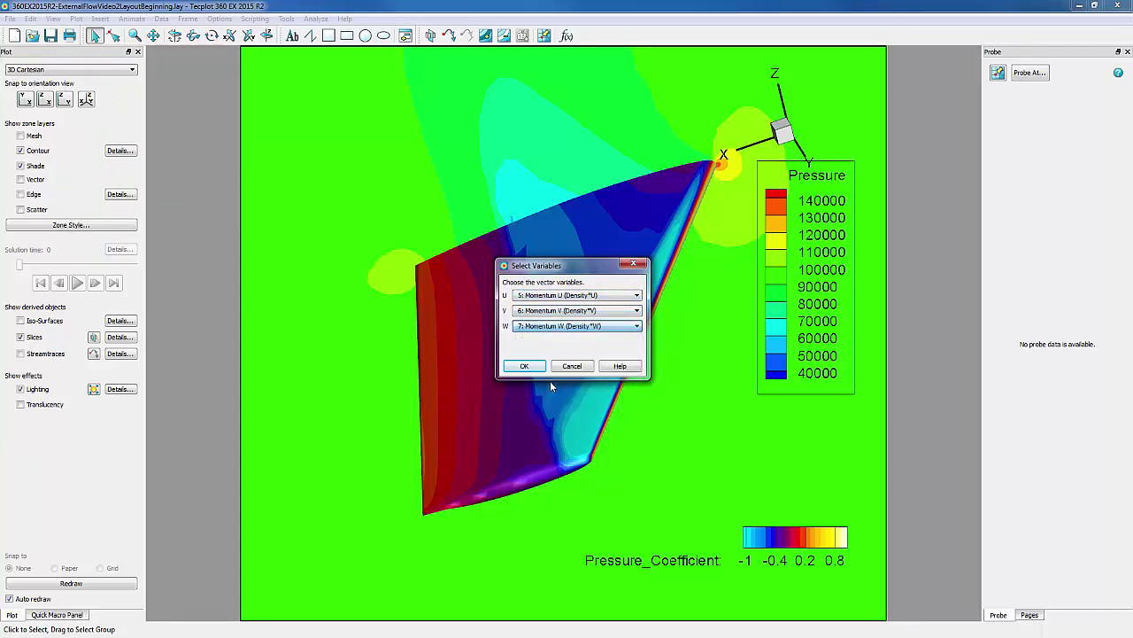
click(525, 366)
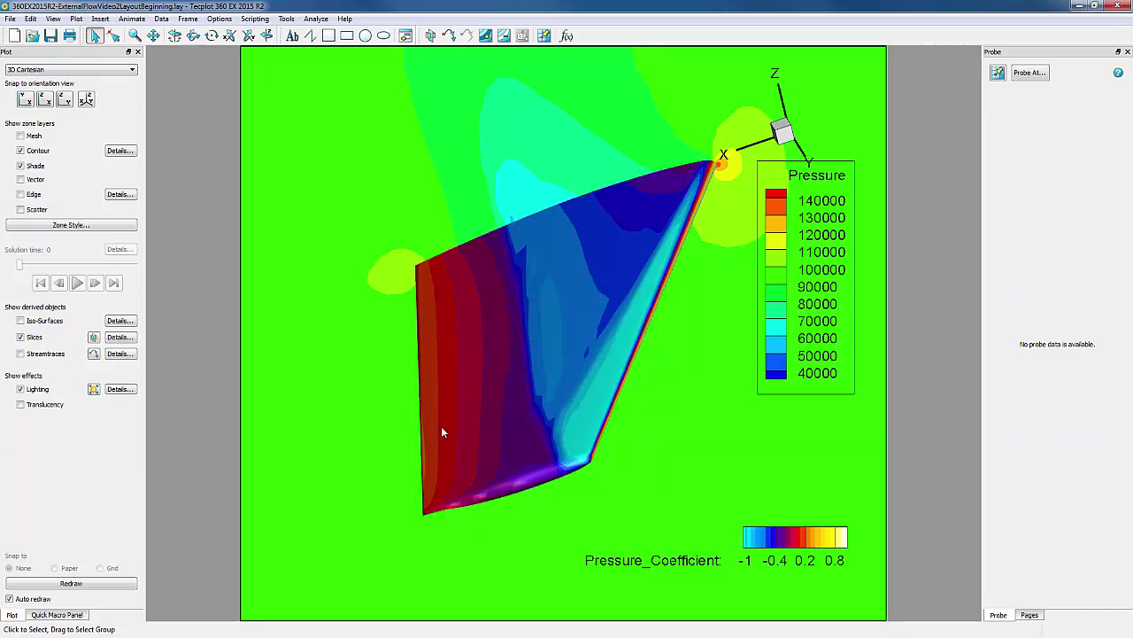
Move the Y-plane slice along the span from the wing root to near the wing tip
click(94, 338)
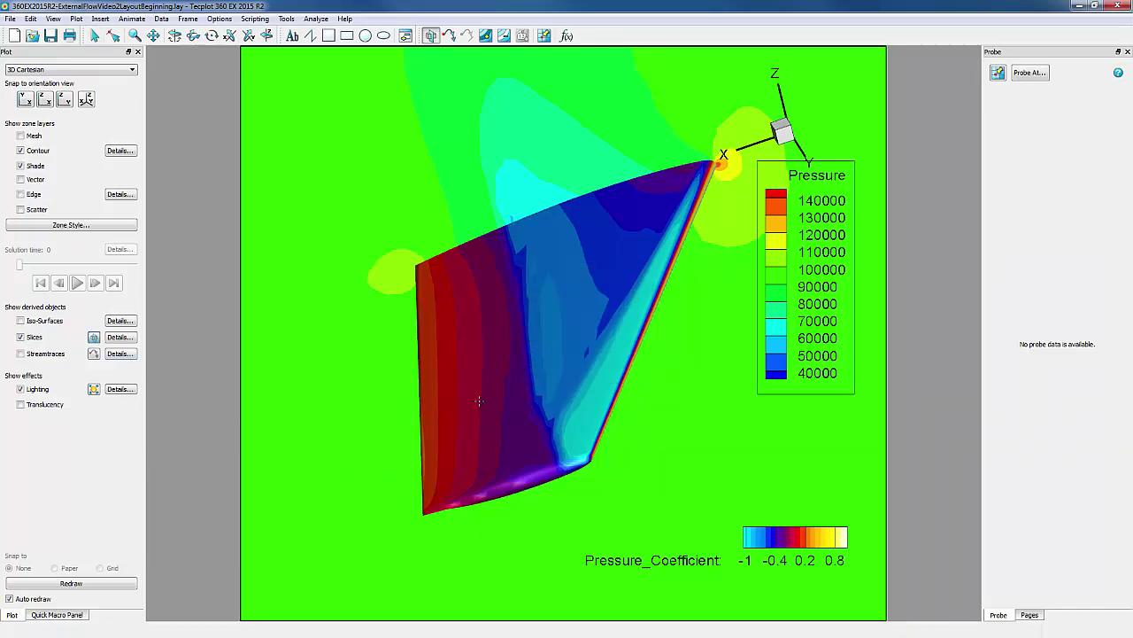
drag(484, 407, 512, 469)
key(Escape)
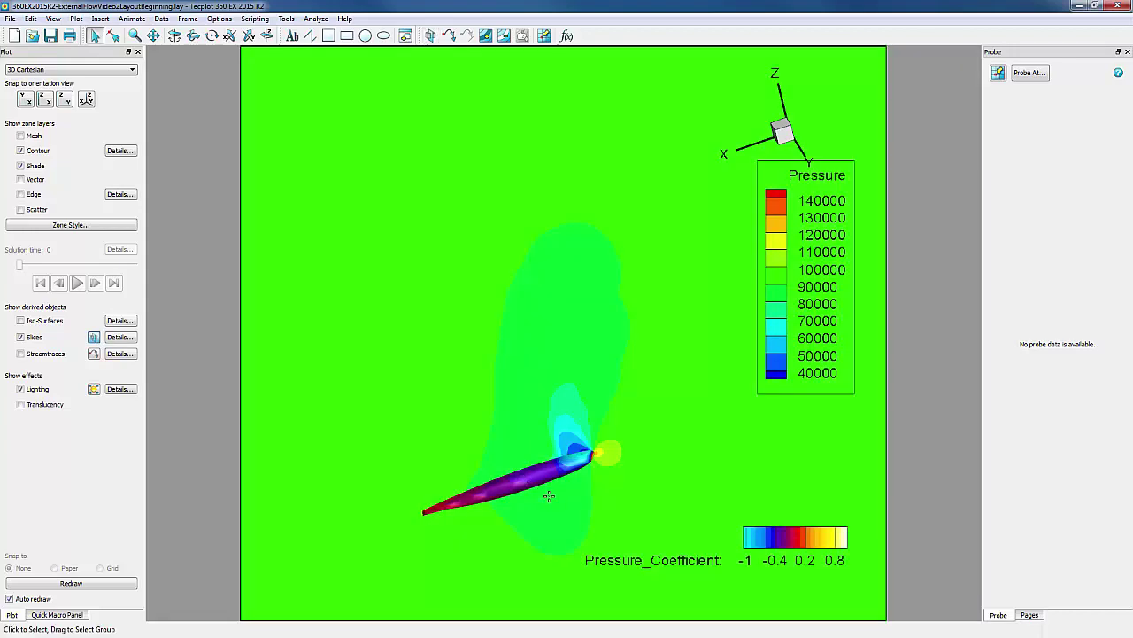
ctrl+right_drag(567, 501, 652, 343)
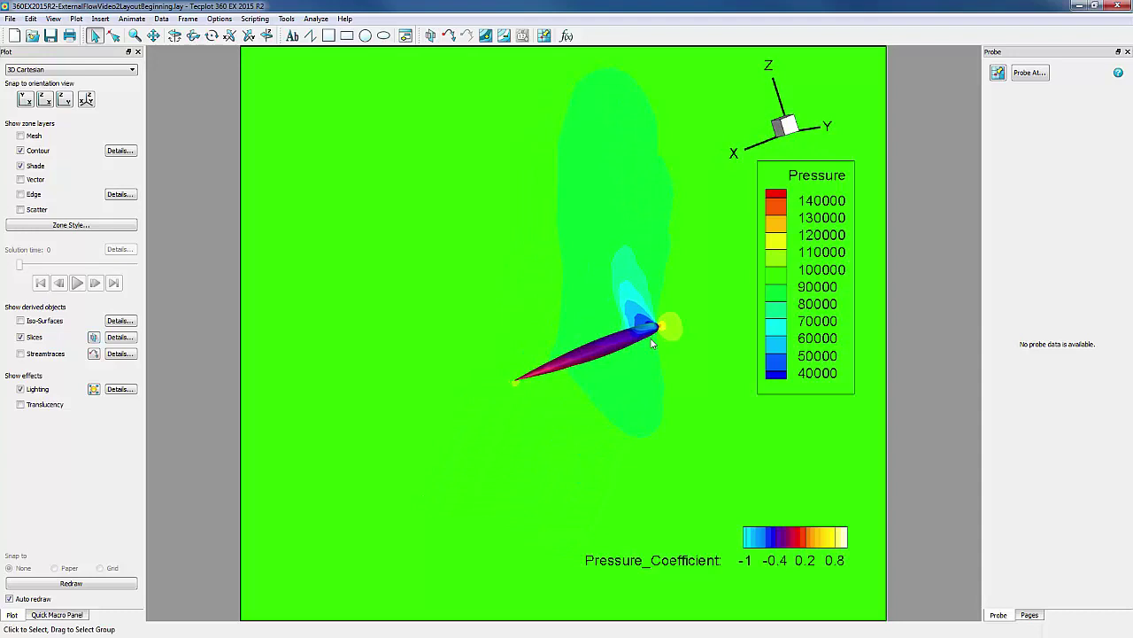
middle_drag(651, 343, 645, 335)
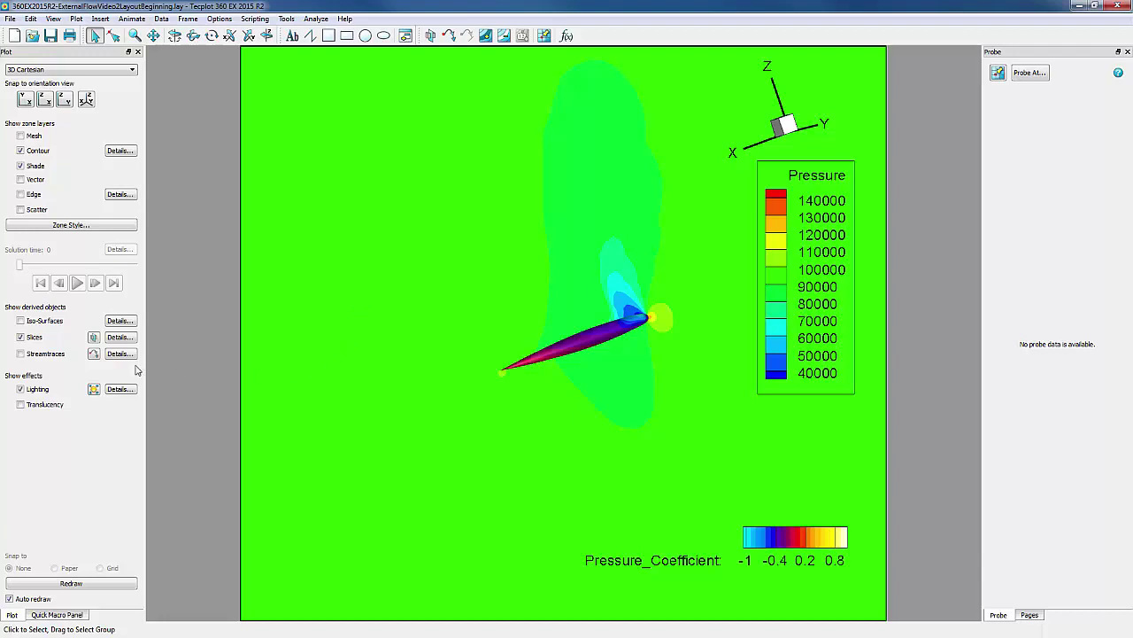
Show streamtraces and place rakes of streamtraces on the slice just ahead of the wing tip's leading edge, below and above it
click(21, 355)
click(94, 354)
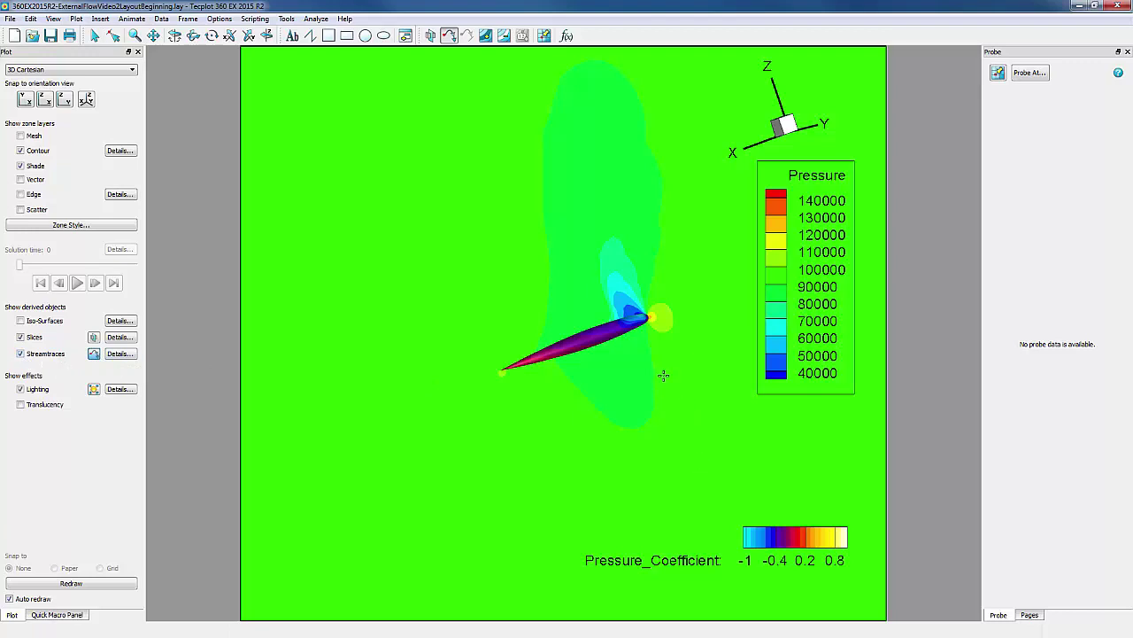
drag(664, 375, 649, 256)
key(Escape)
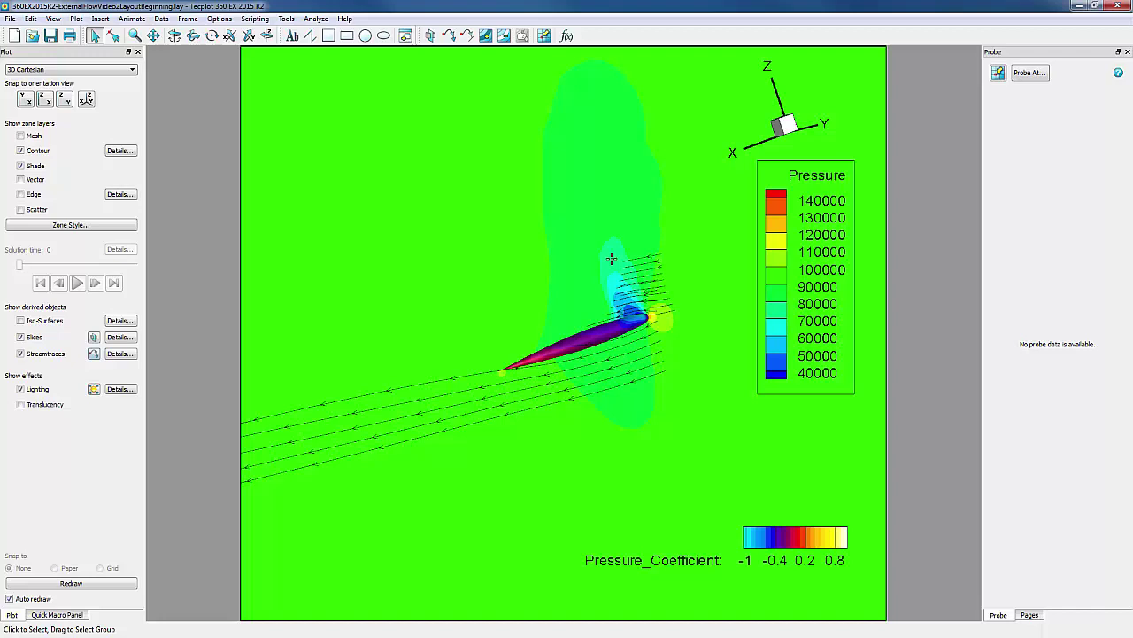
Turn on translucency for the Y-plane slice and set it to 40
click(424, 215)
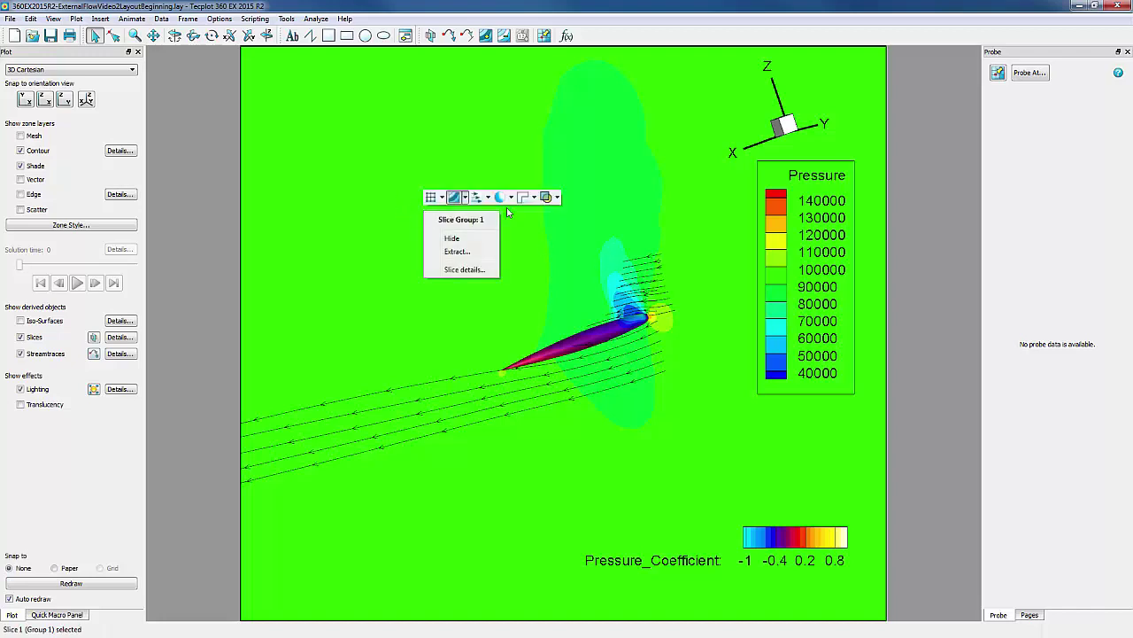
click(546, 198)
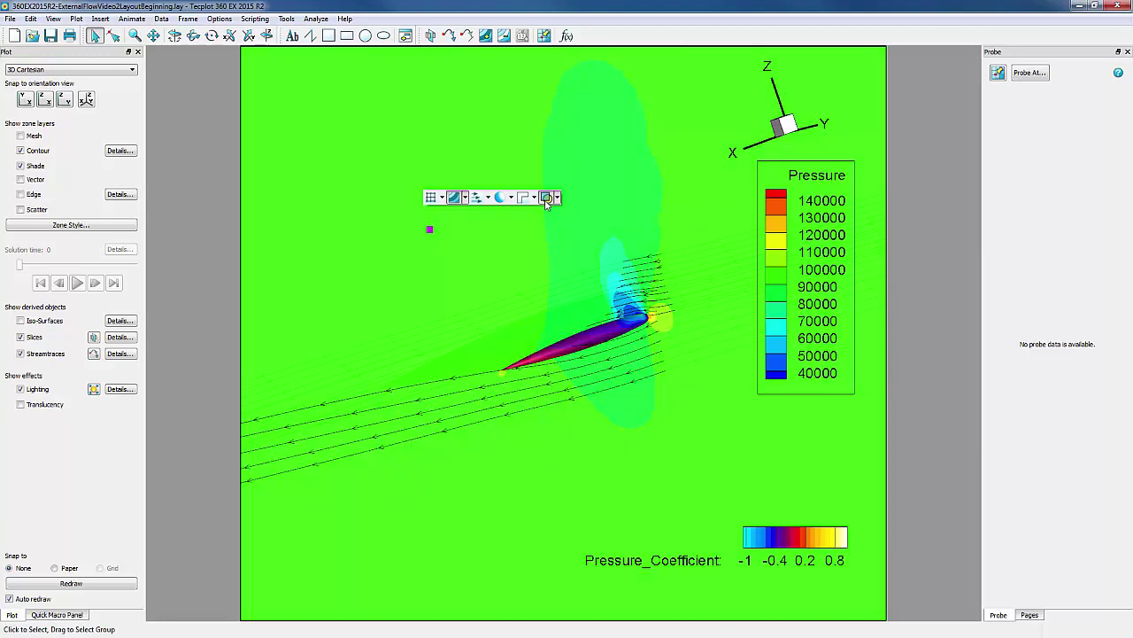
click(557, 198)
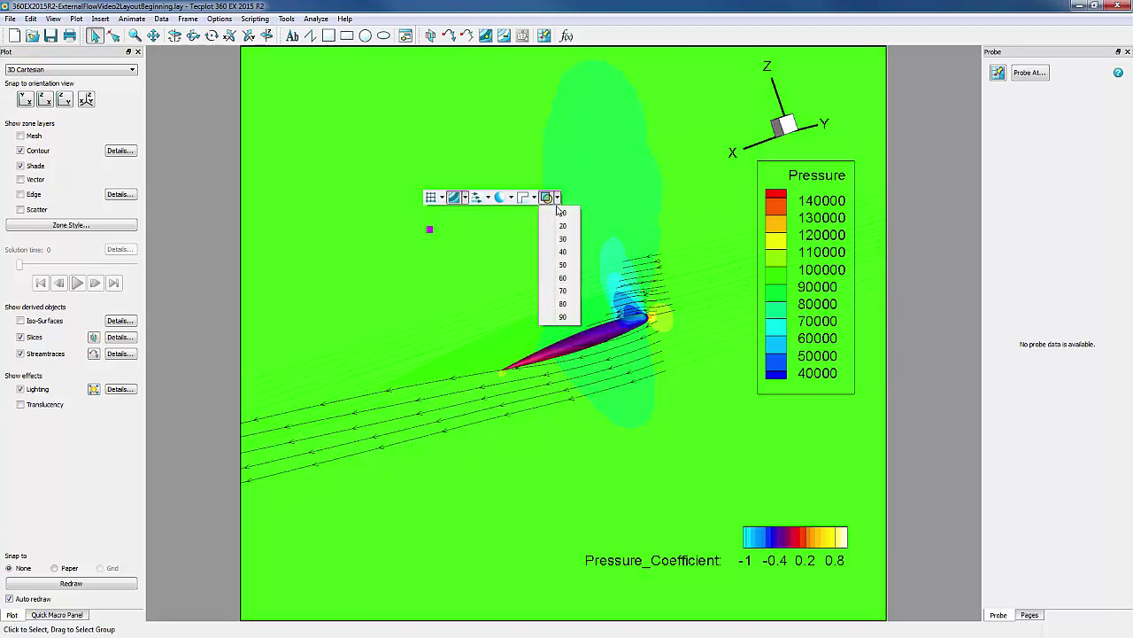
click(550, 254)
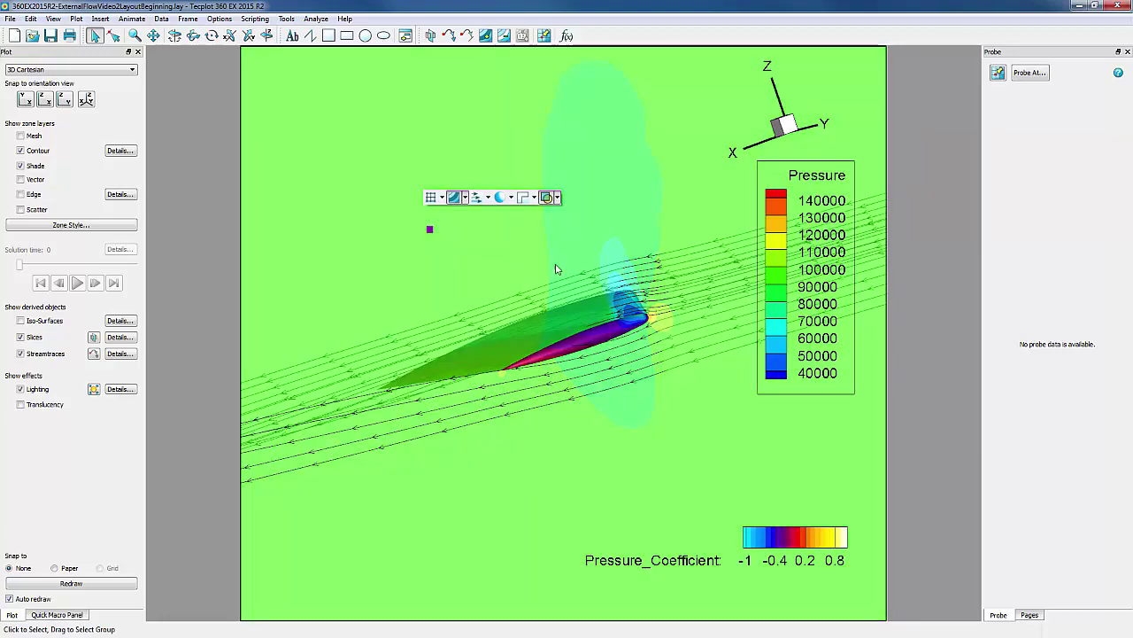
Open the streamtrace details and delete all existing streamtraces
middle_drag(538, 398, 718, 383)
right_drag(718, 384, 715, 399)
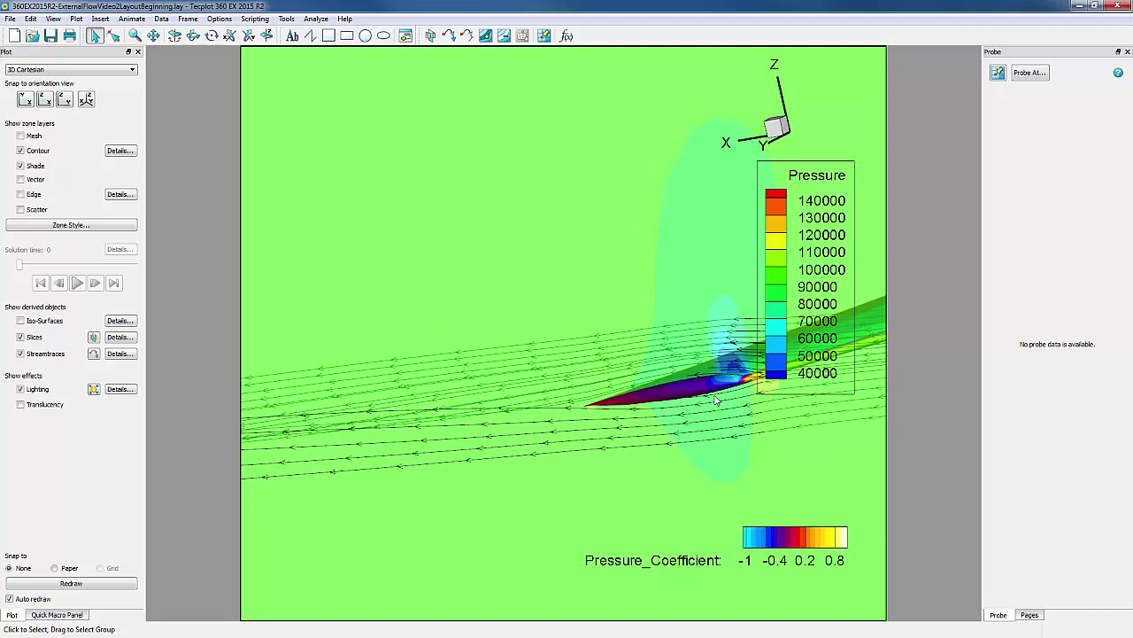
middle_drag(594, 423, 525, 250)
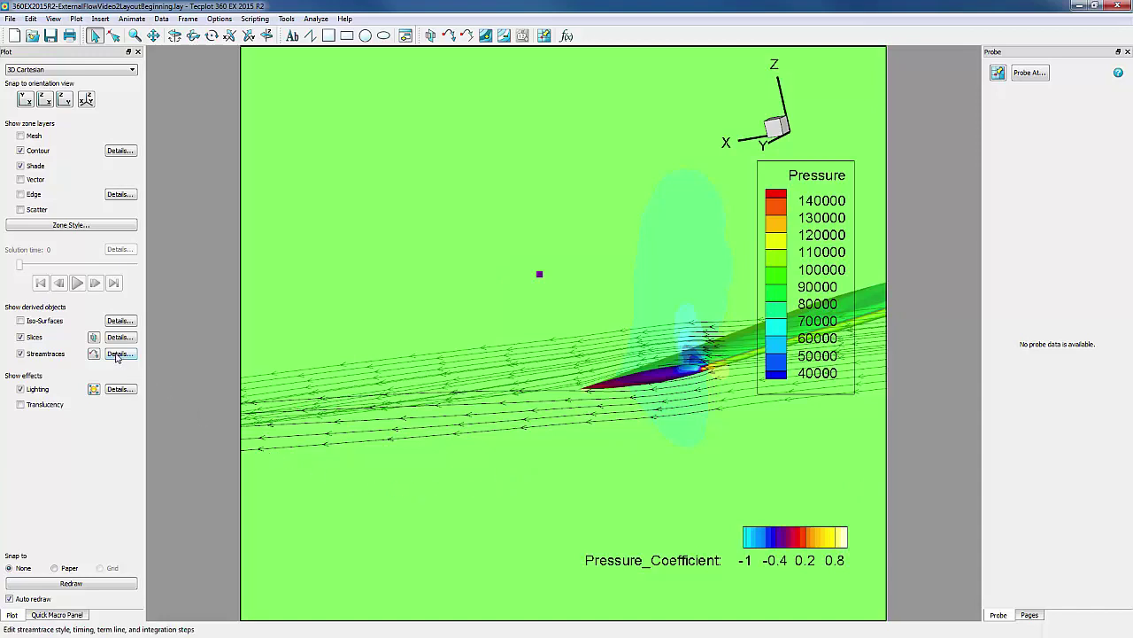
click(116, 354)
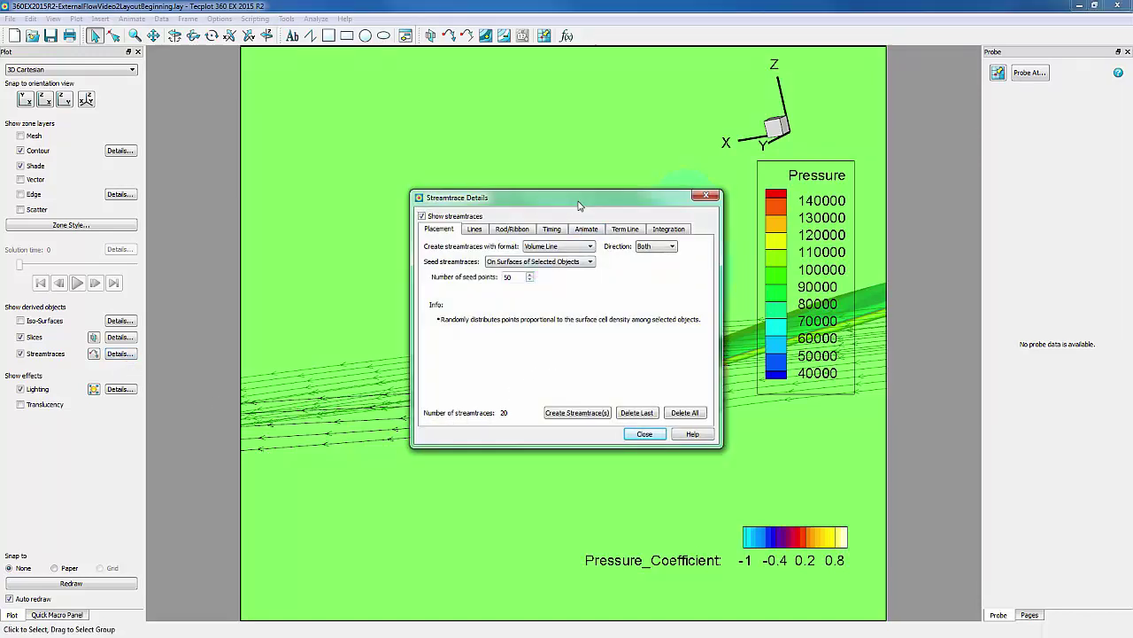
drag(571, 198, 958, 245)
click(955, 367)
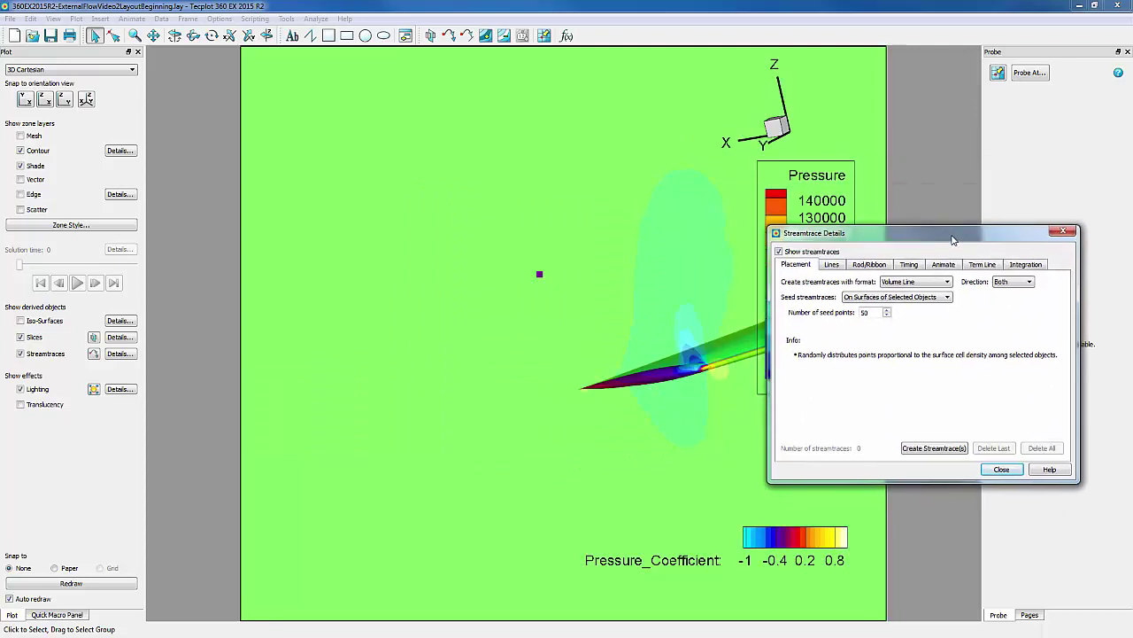
Set the streamtrace format to Volume Ribbon and place rakes of ribbons across the wing tip's leading edge
click(914, 282)
click(915, 308)
click(93, 354)
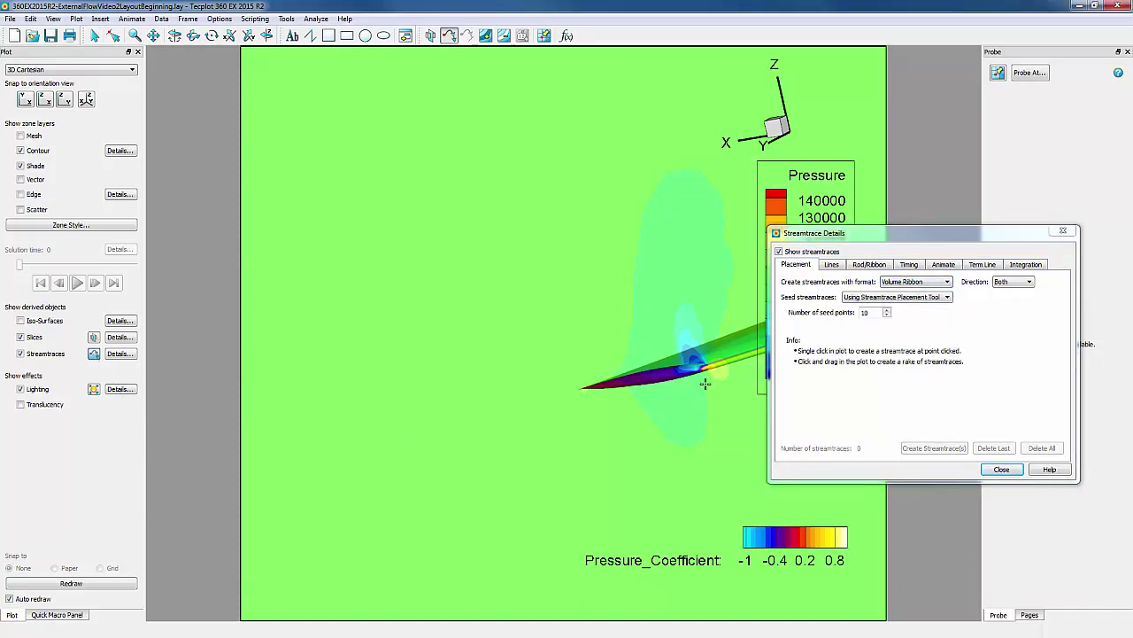
drag(705, 383, 726, 340)
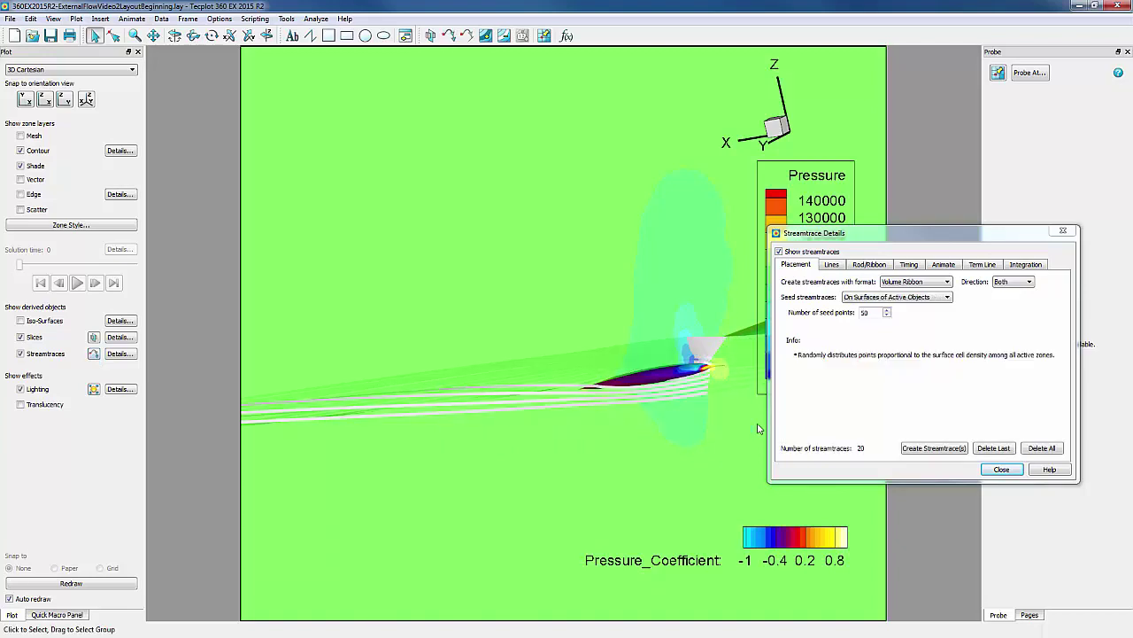
Set the shade color of the streamtrace rods and ribbons to Red
click(867, 265)
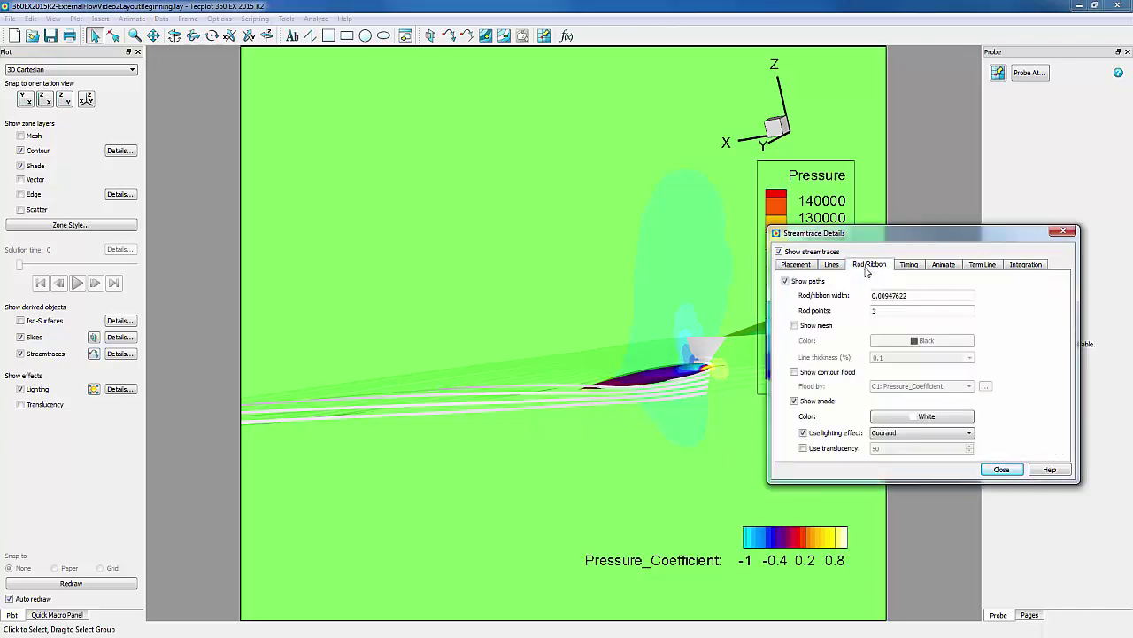
click(907, 418)
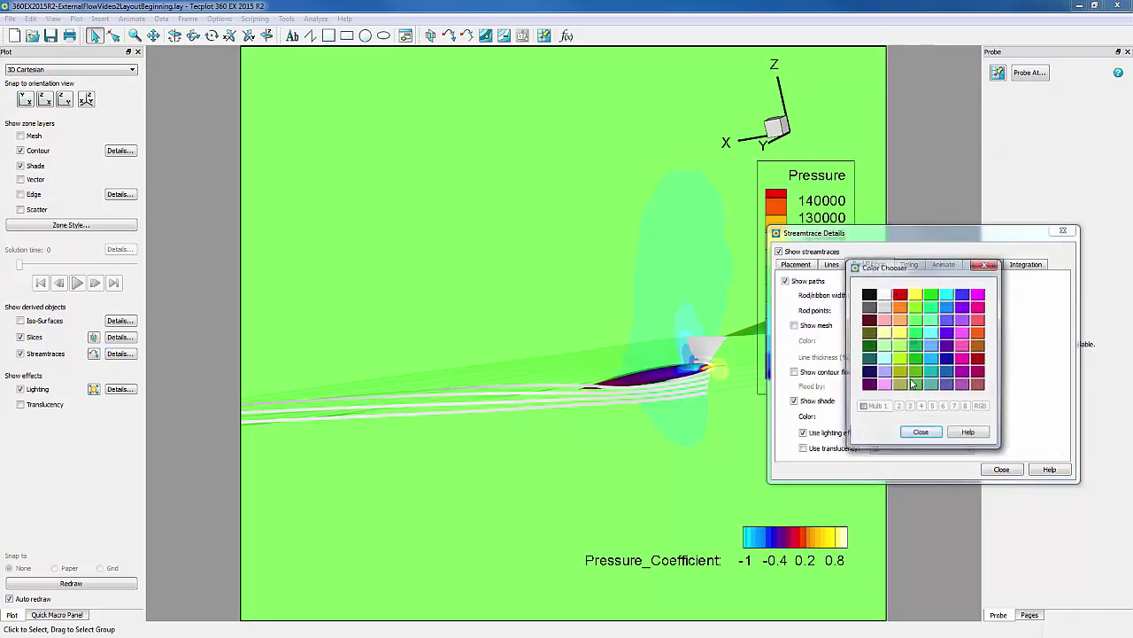
click(900, 296)
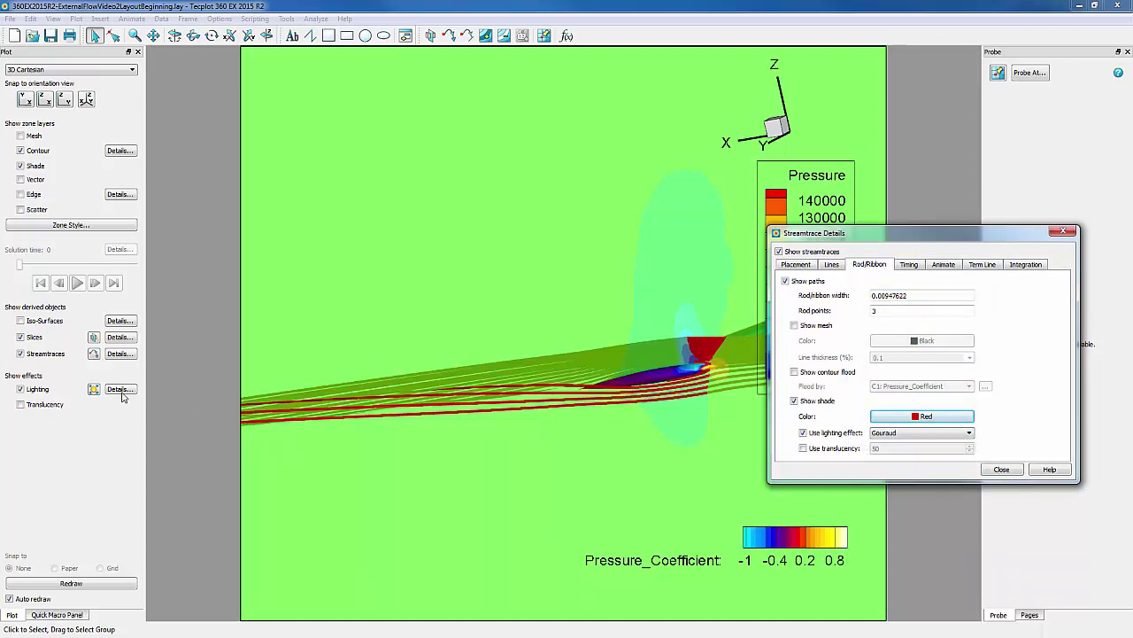
Adjust the light source position slightly over the ribbons near the wing tip
middle_drag(749, 428, 536, 541)
right_drag(537, 541, 637, 434)
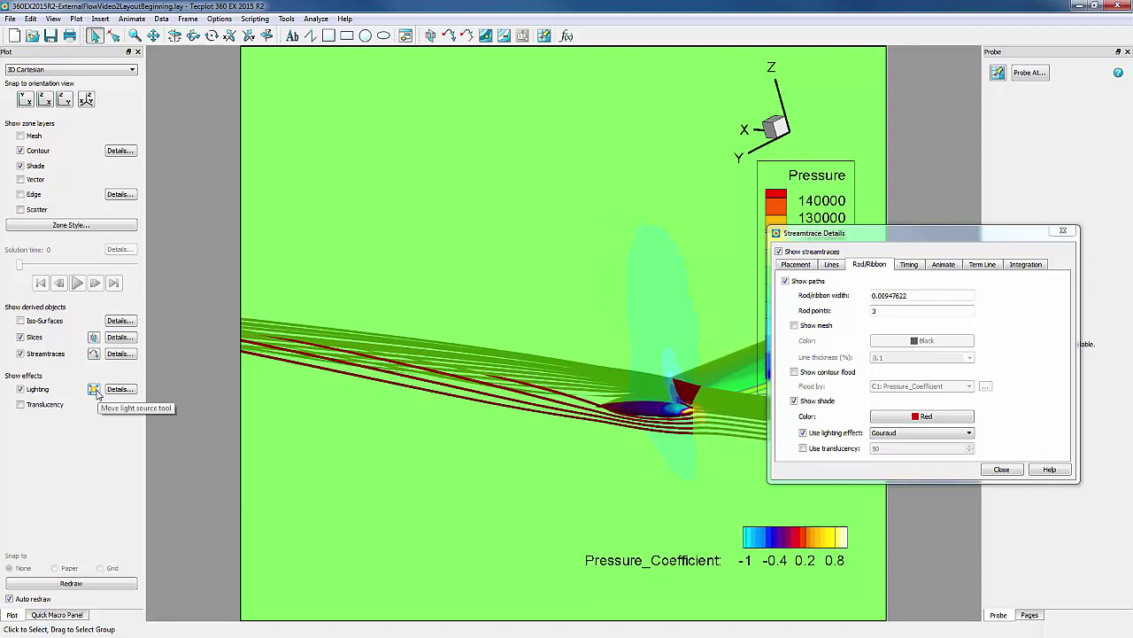
click(94, 389)
mouse_move(570, 374)
mouse_down()
mouse_move(573, 416)
mouse_move(508, 399)
mouse_move(714, 382)
mouse_move(718, 365)
mouse_move(714, 349)
mouse_move(591, 358)
mouse_move(559, 390)
mouse_up()
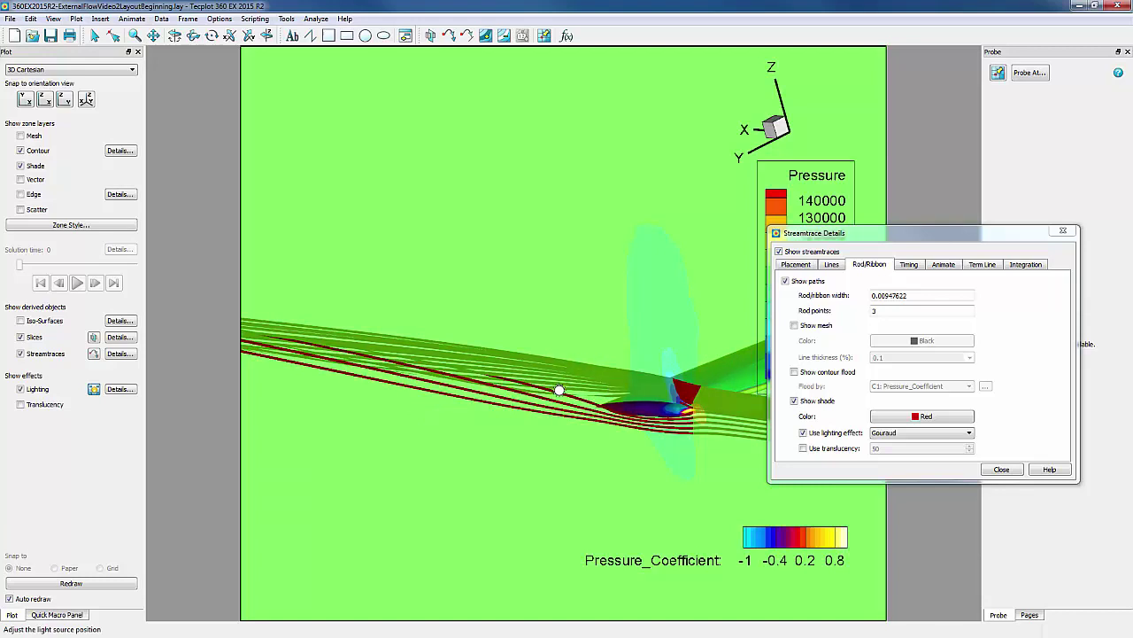
key(Escape)
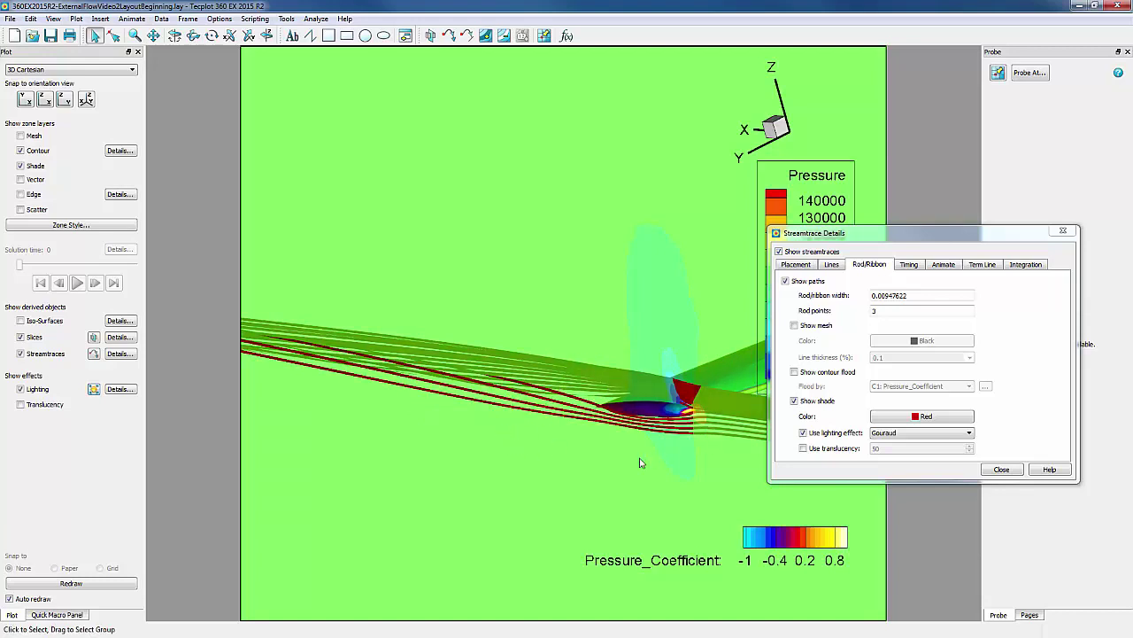
Set the streamtrace format to Volume Line and add a rake of line streamtraces beside the ribbons at the wing tip's leading edge
middle_drag(615, 442, 601, 414)
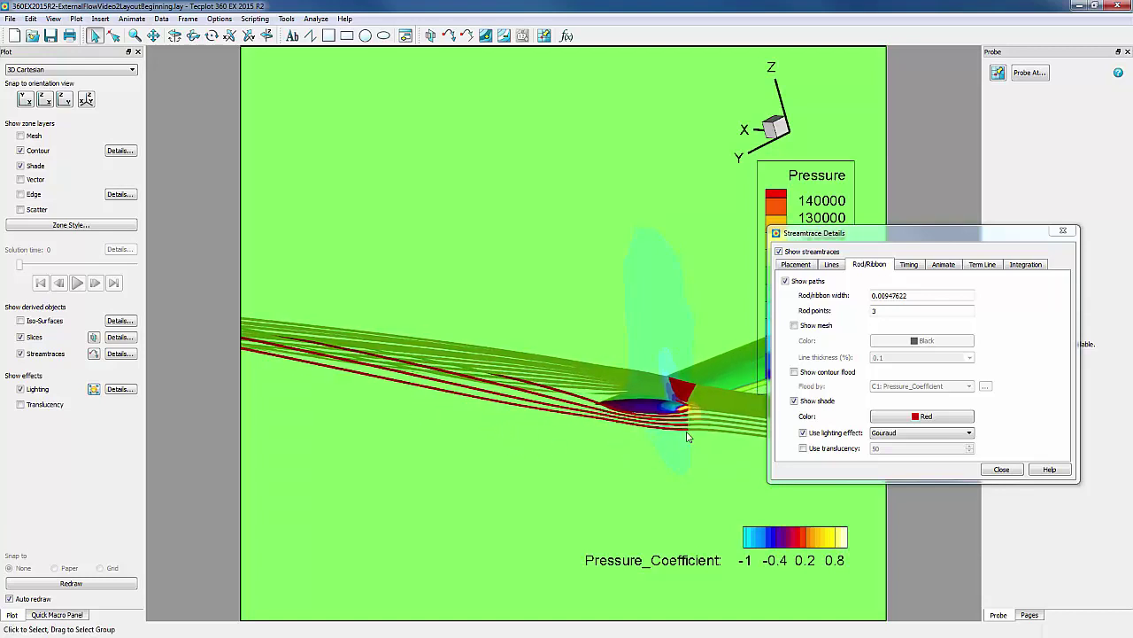
middle_drag(687, 436, 607, 476)
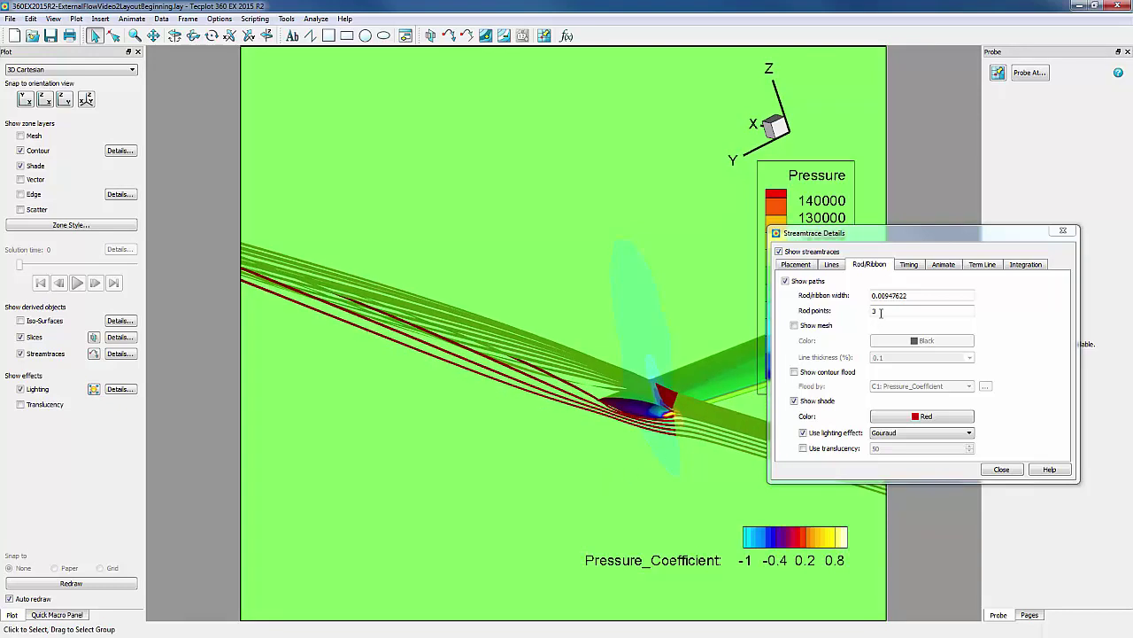
click(795, 263)
click(903, 283)
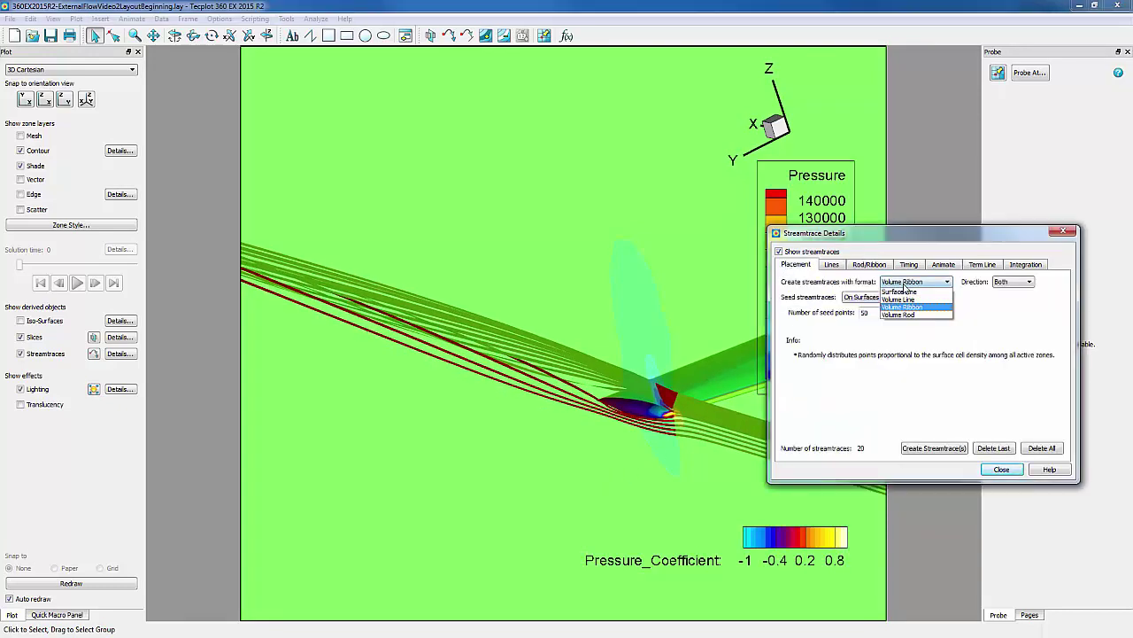
click(903, 300)
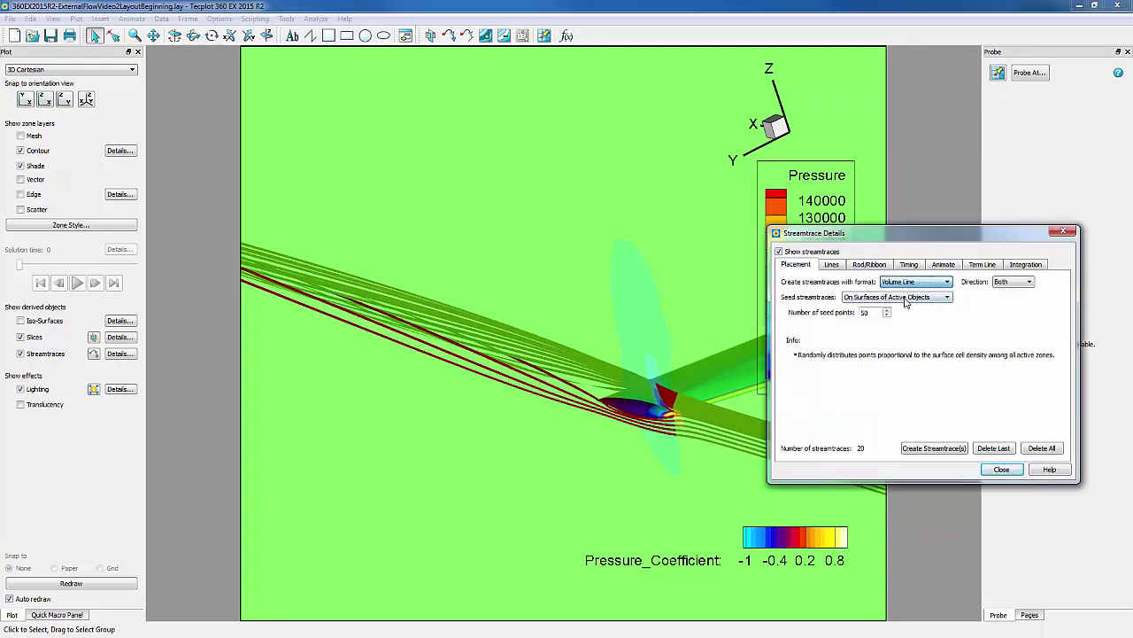
click(94, 354)
drag(681, 420, 695, 406)
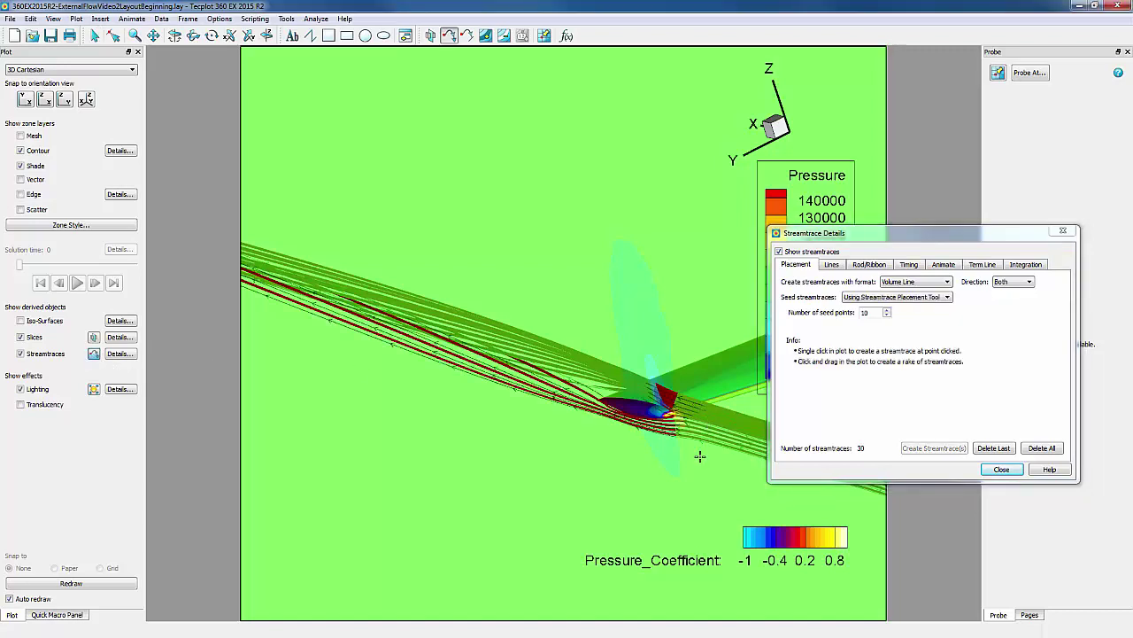
key(Escape)
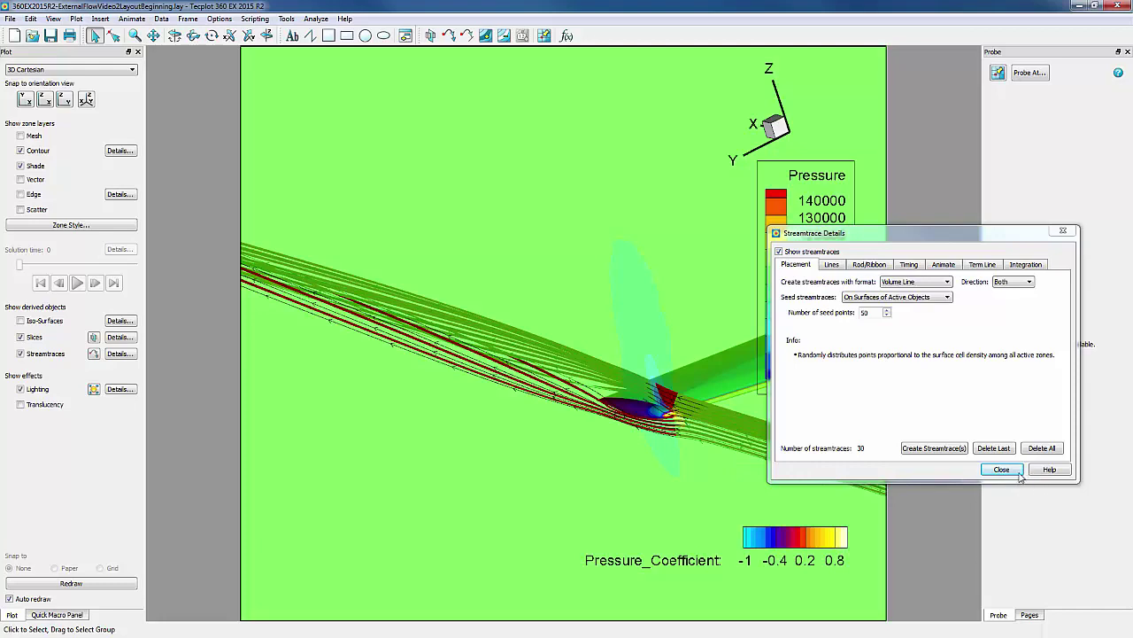
Delete all streamtraces and hide the slices
click(1042, 449)
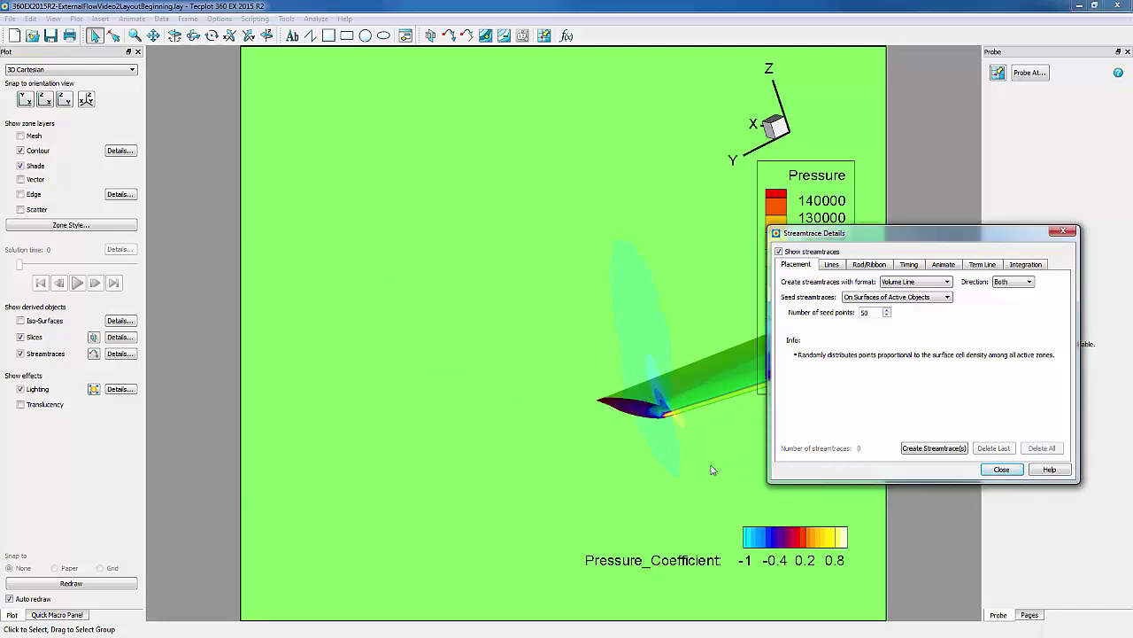
click(20, 336)
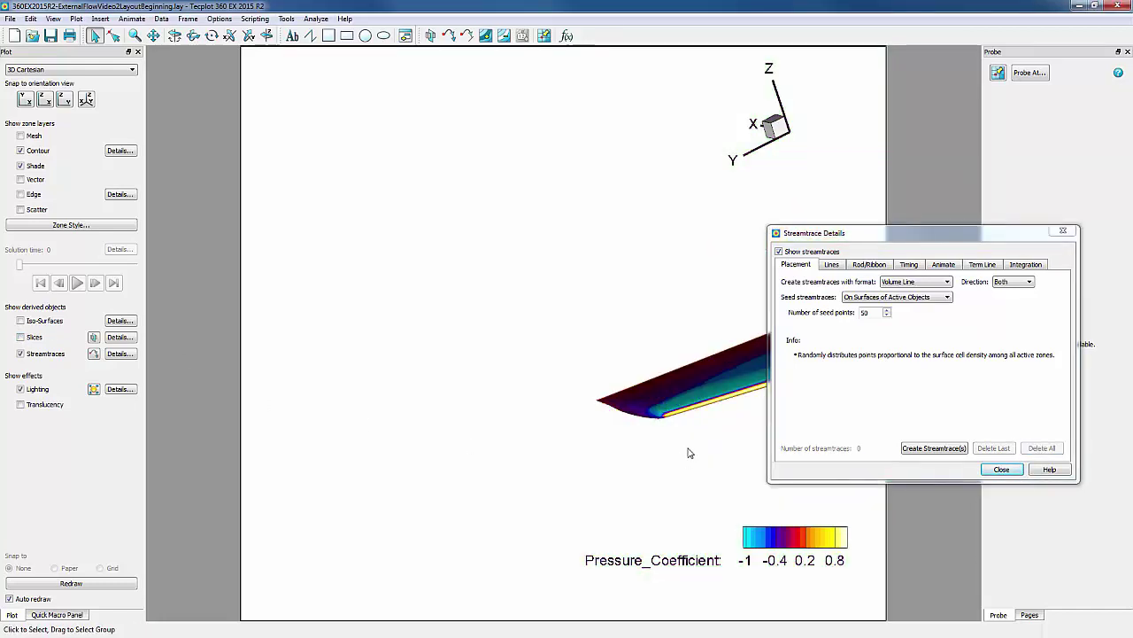
Set the streamtrace format to Surface Line and place several rakes across the wing surface, from the tip to the root
middle_drag(690, 441, 368, 496)
ctrl+right_drag(367, 491, 610, 580)
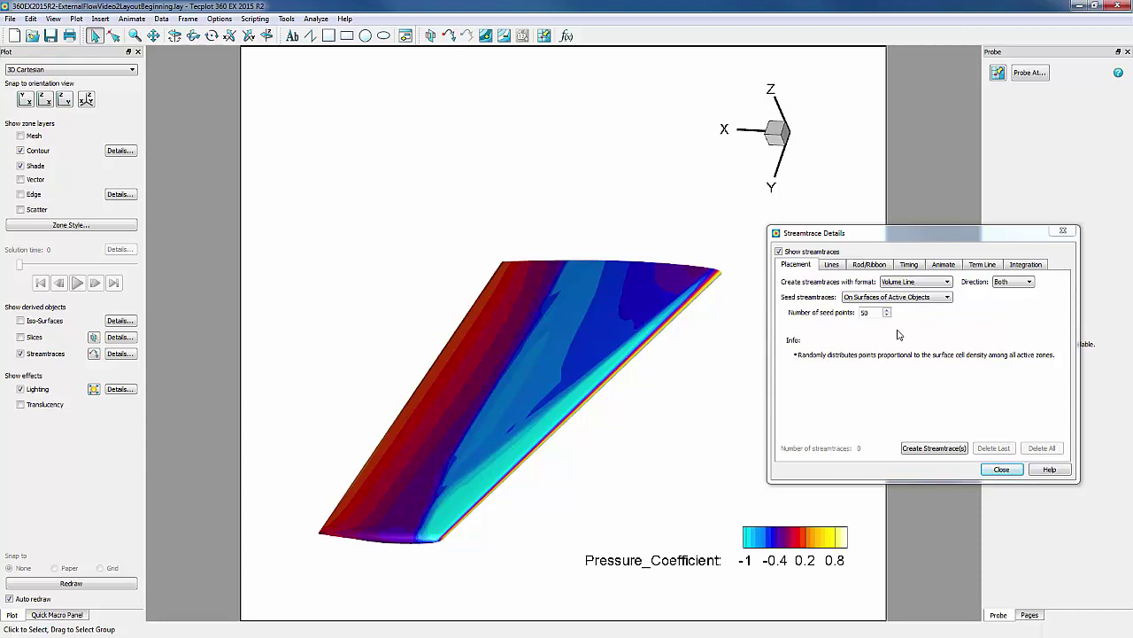
click(932, 285)
click(921, 290)
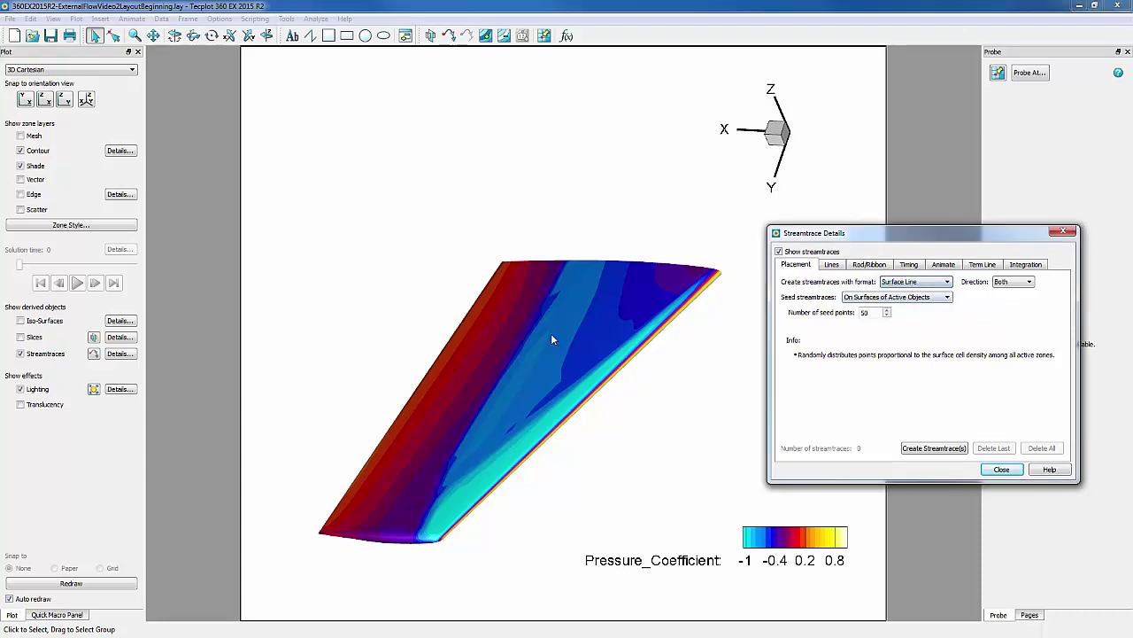
click(93, 353)
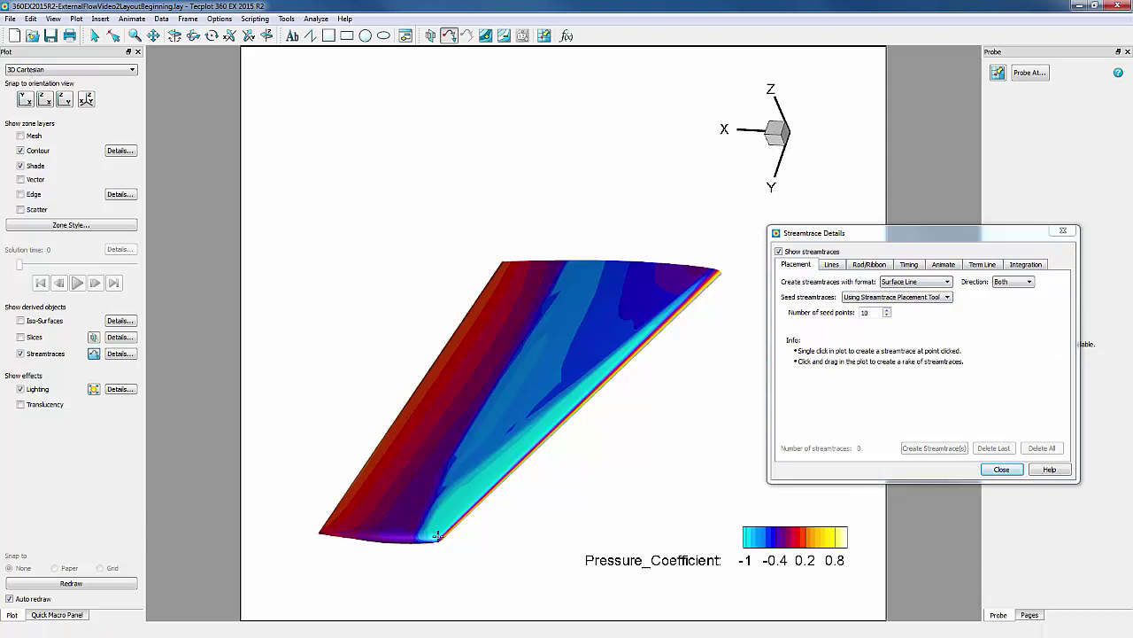
drag(394, 493, 375, 472)
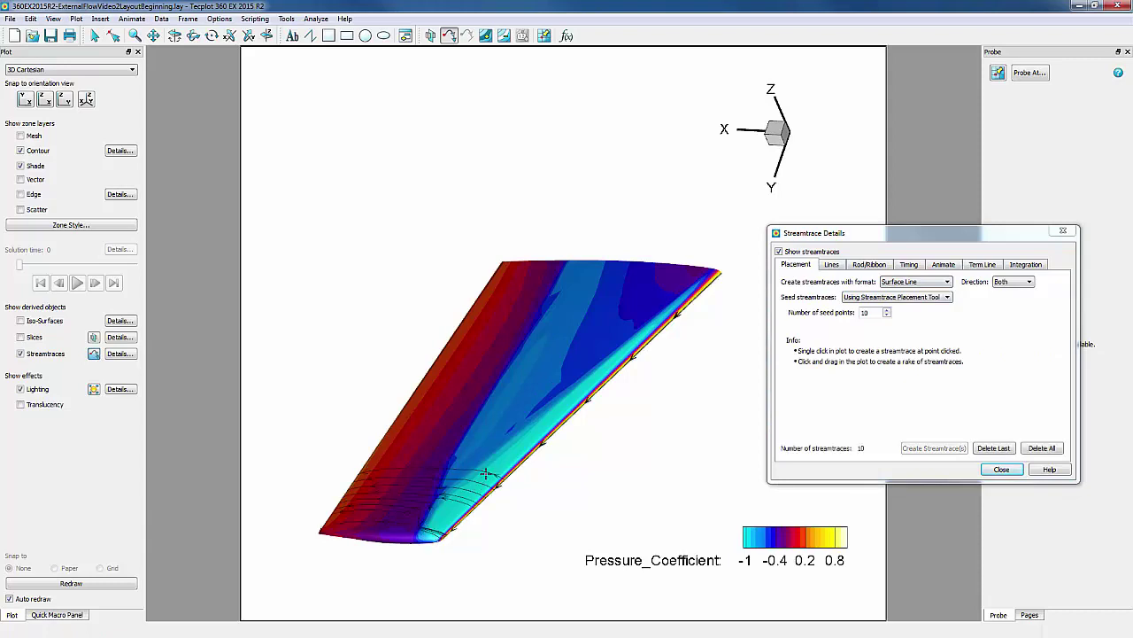
drag(491, 467, 473, 423)
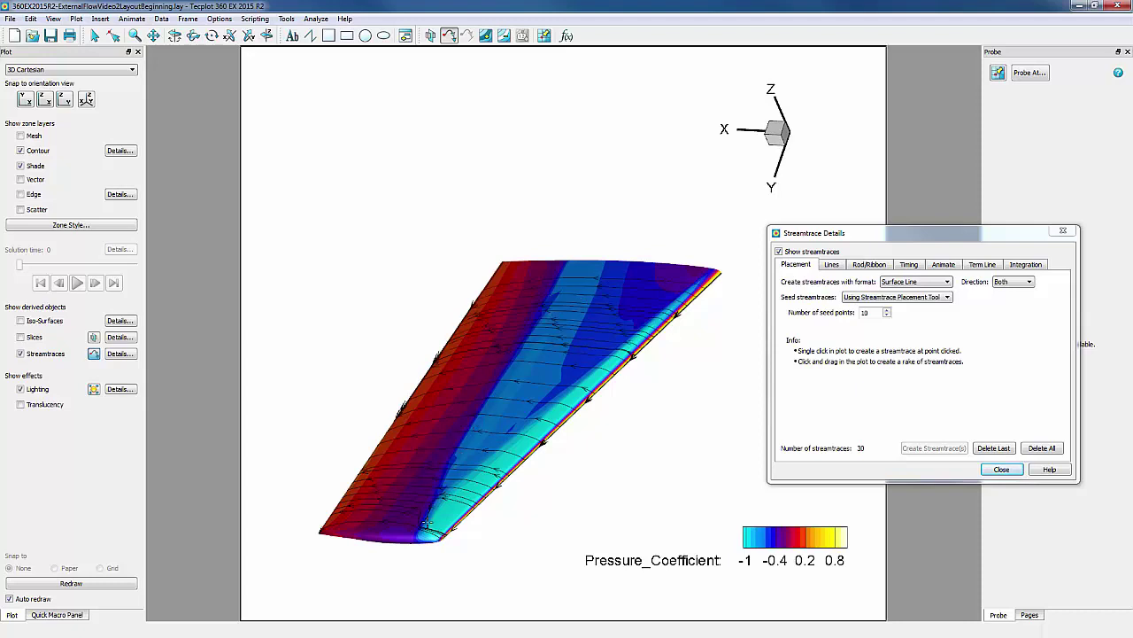
drag(408, 533, 478, 489)
drag(607, 265, 554, 286)
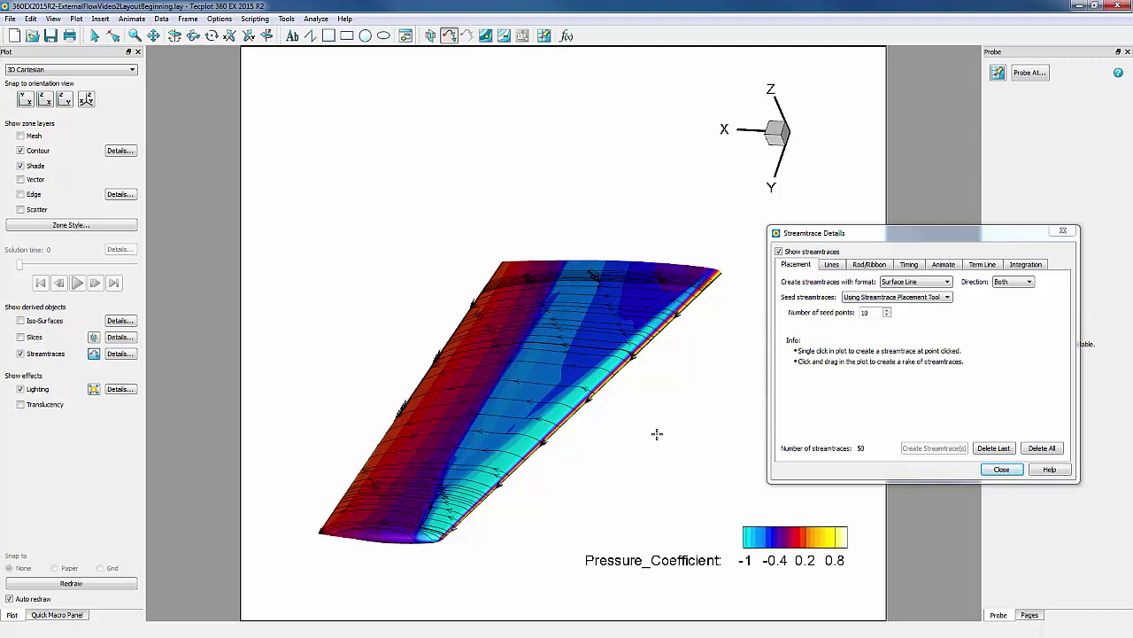
key(Escape)
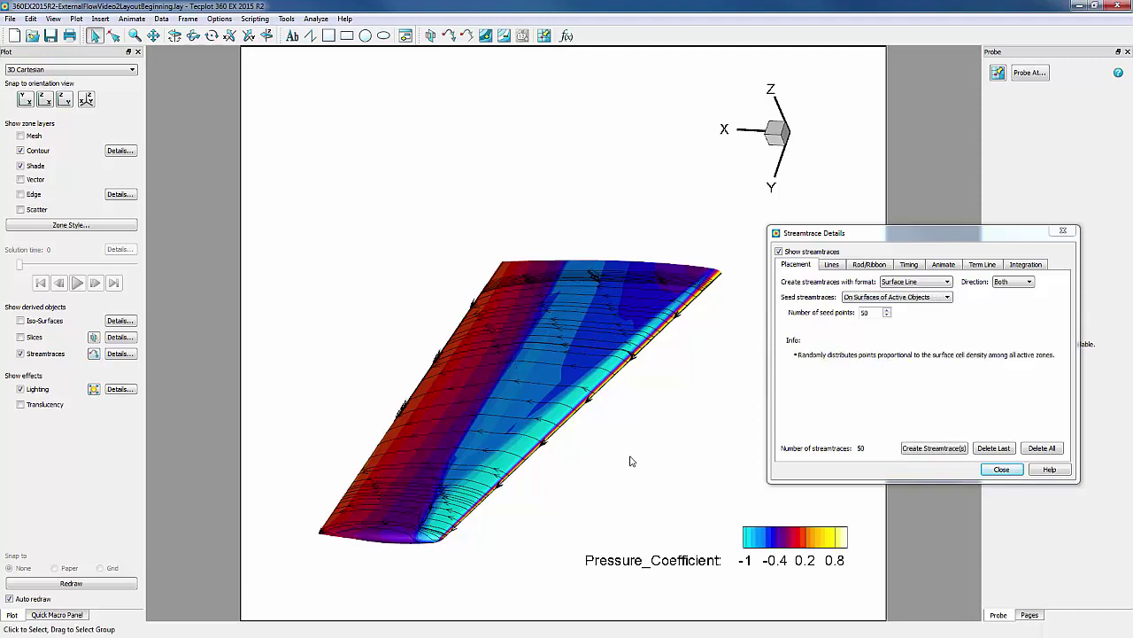
Close the streamtrace details and hide the streamtraces
click(1001, 470)
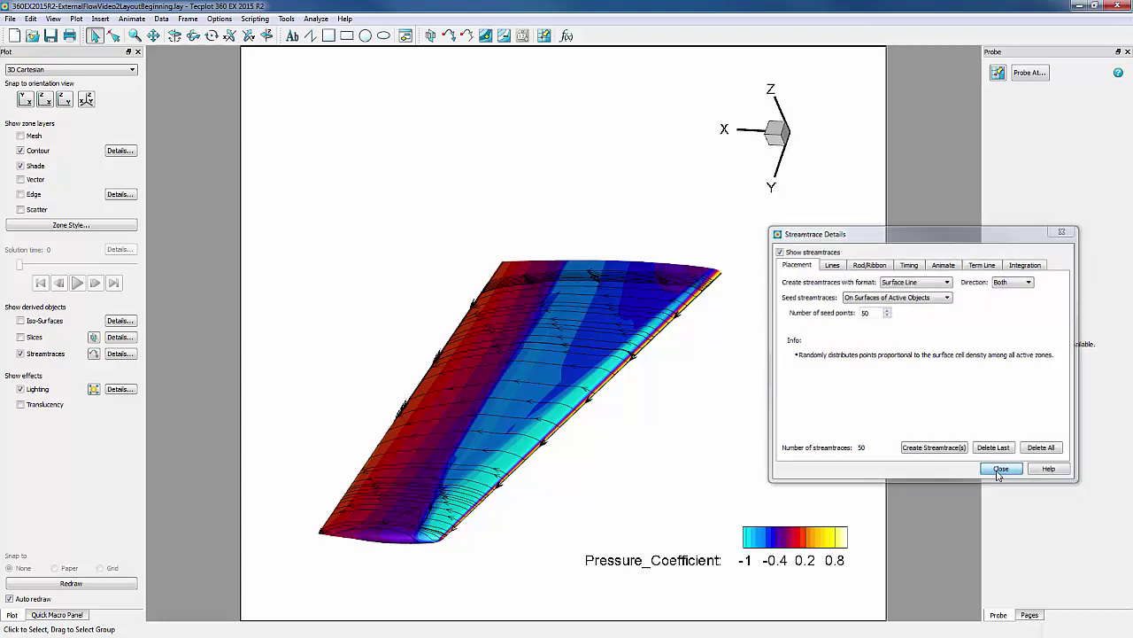
click(19, 353)
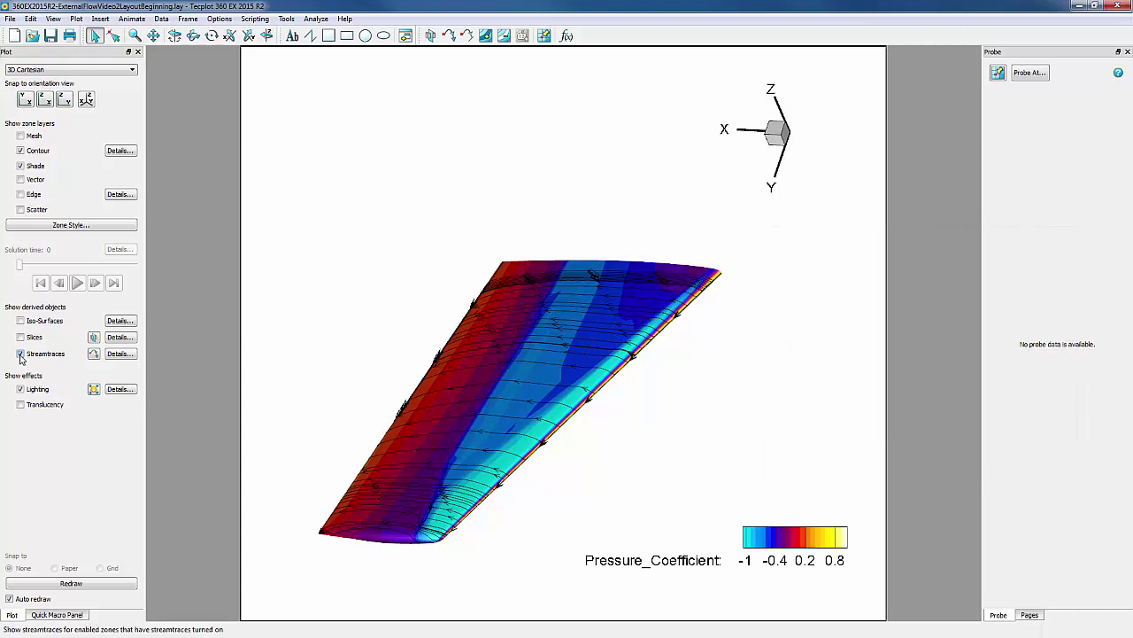
Show the iso-surfaces on the wing and open the iso-surface details beside the wing
click(20, 320)
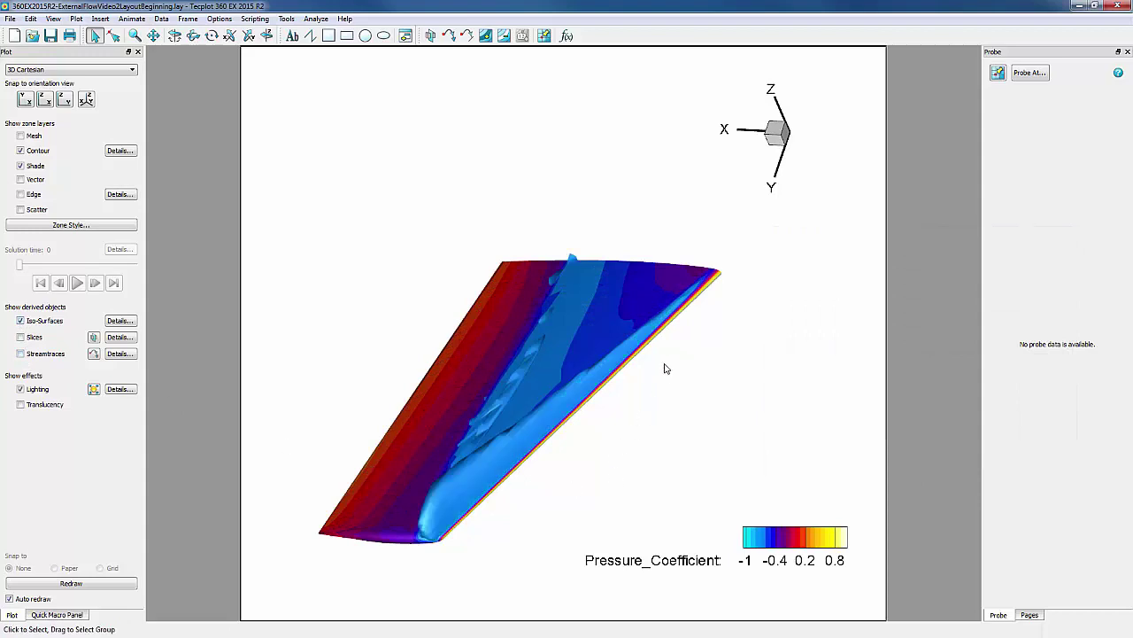
middle_drag(666, 369, 633, 331)
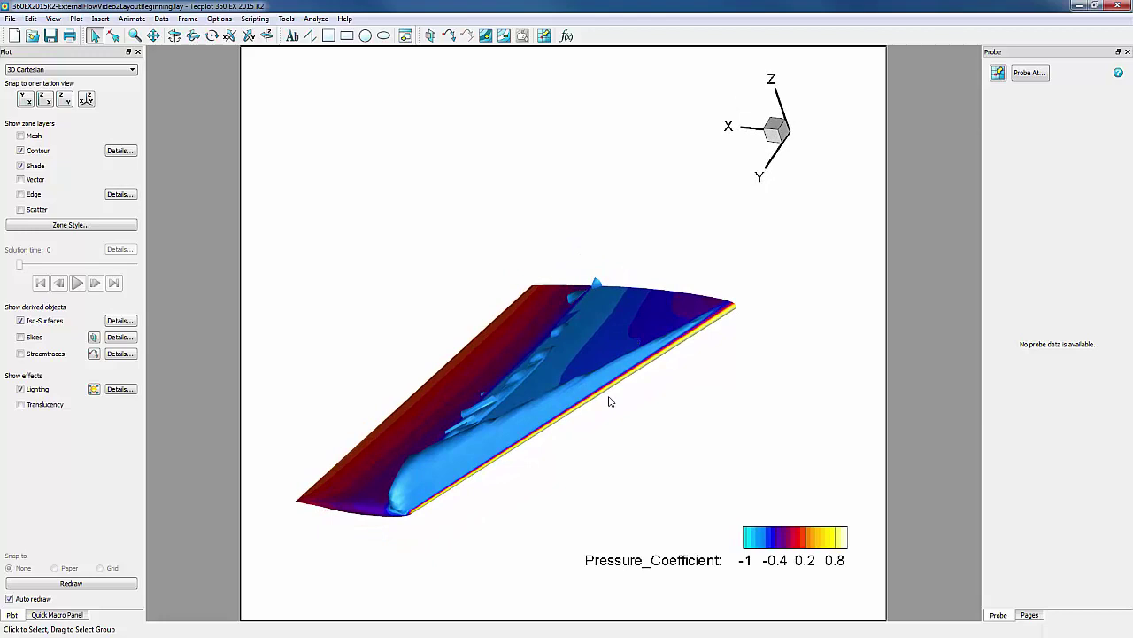
middle_drag(591, 425, 605, 466)
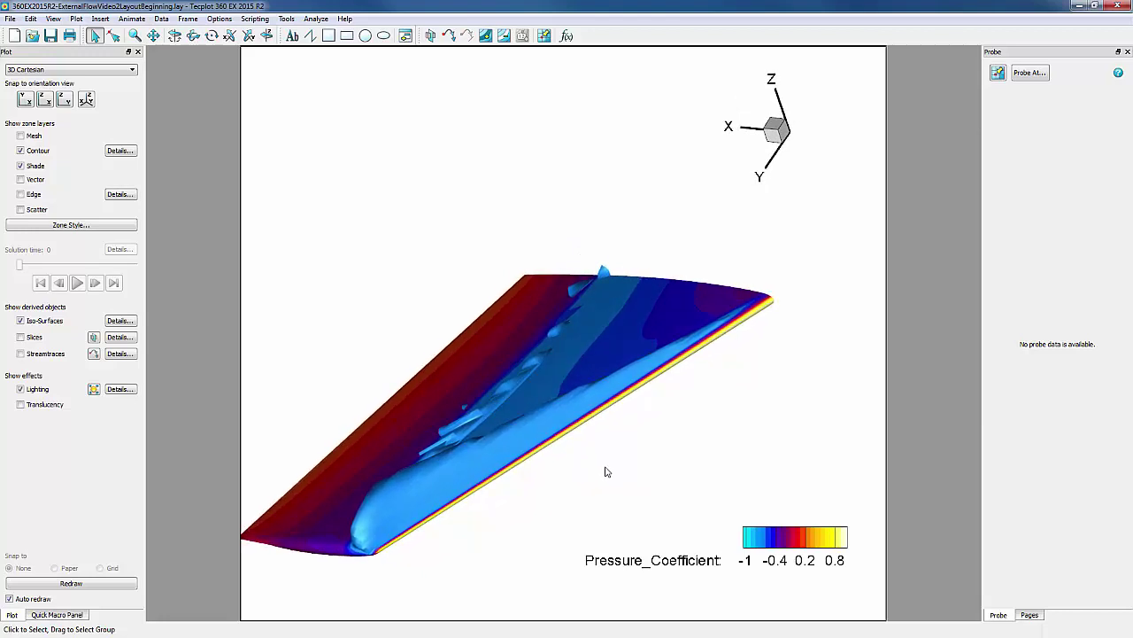
right_drag(584, 474, 625, 441)
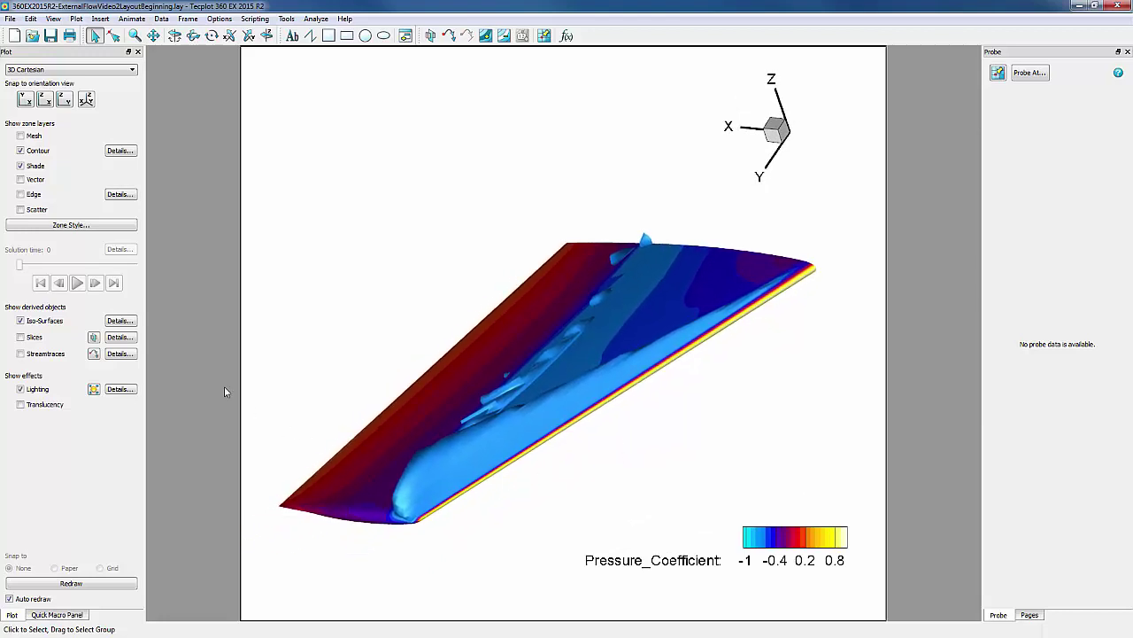
click(121, 322)
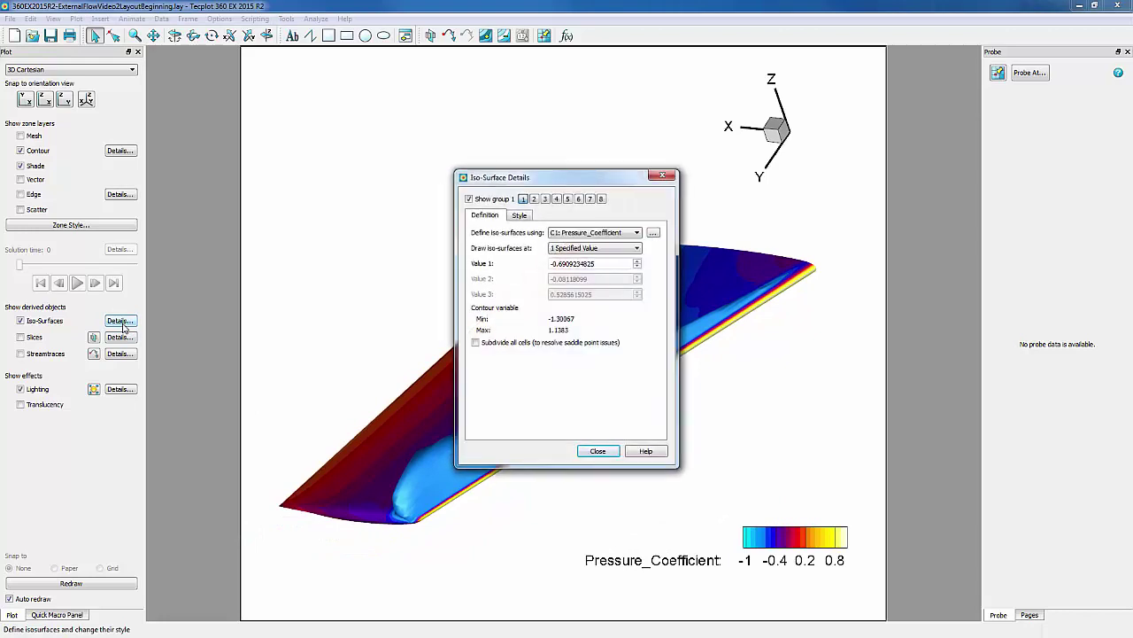
drag(584, 180, 928, 129)
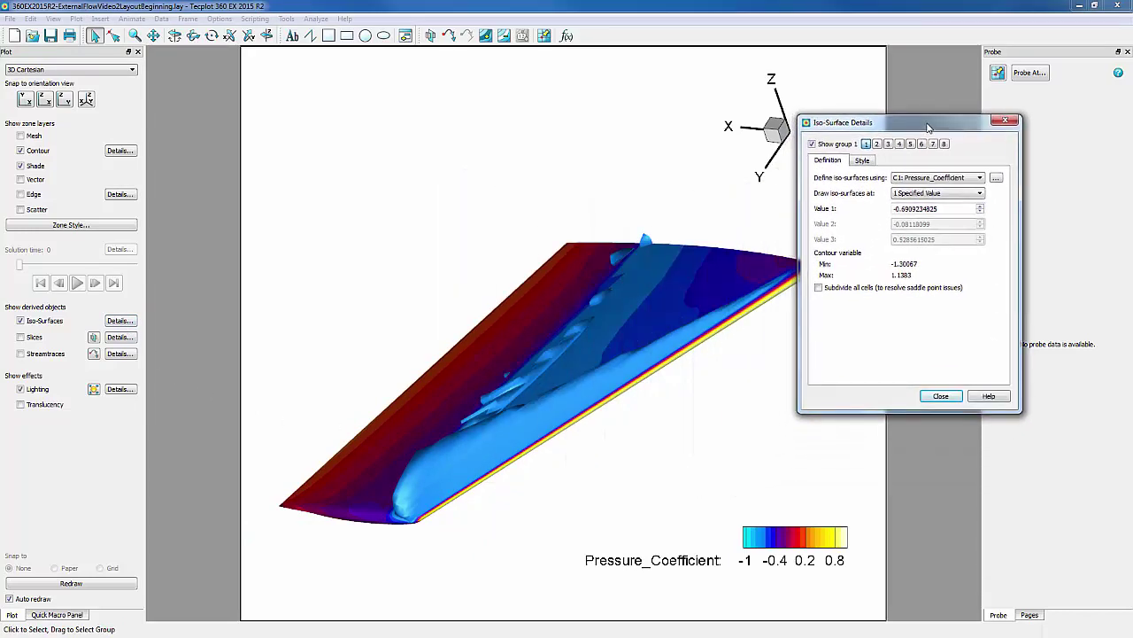
Set contour group 3 to the Mach variable with the Large Rainbow color map
click(942, 180)
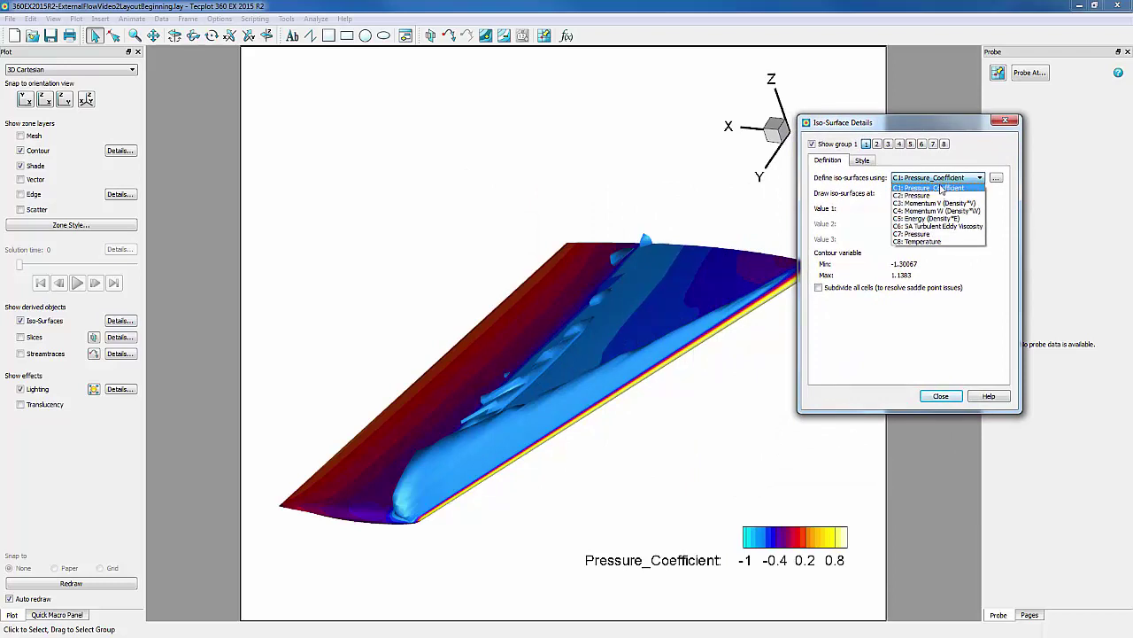
click(1006, 227)
click(997, 180)
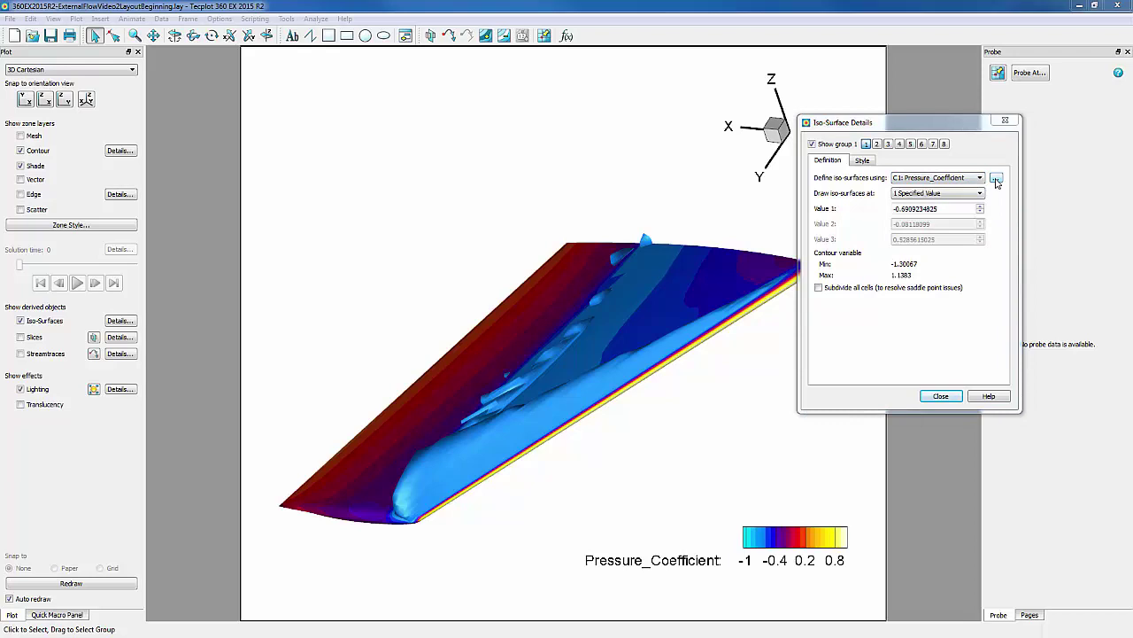
click(927, 100)
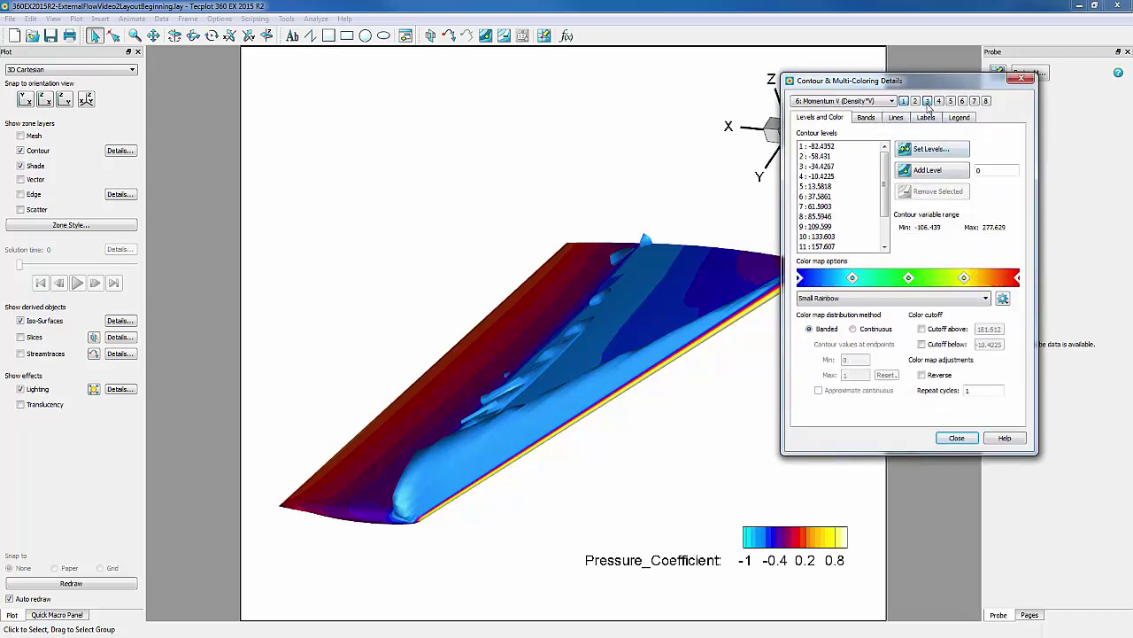
click(873, 102)
scroll(836, 141, down, 1)
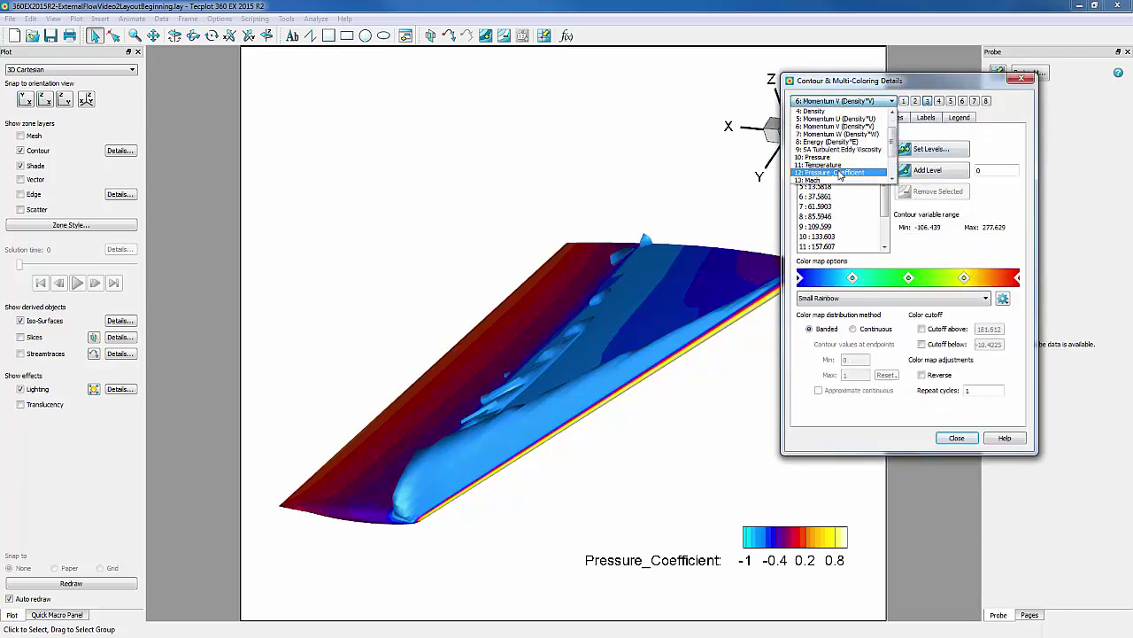
click(834, 180)
click(889, 298)
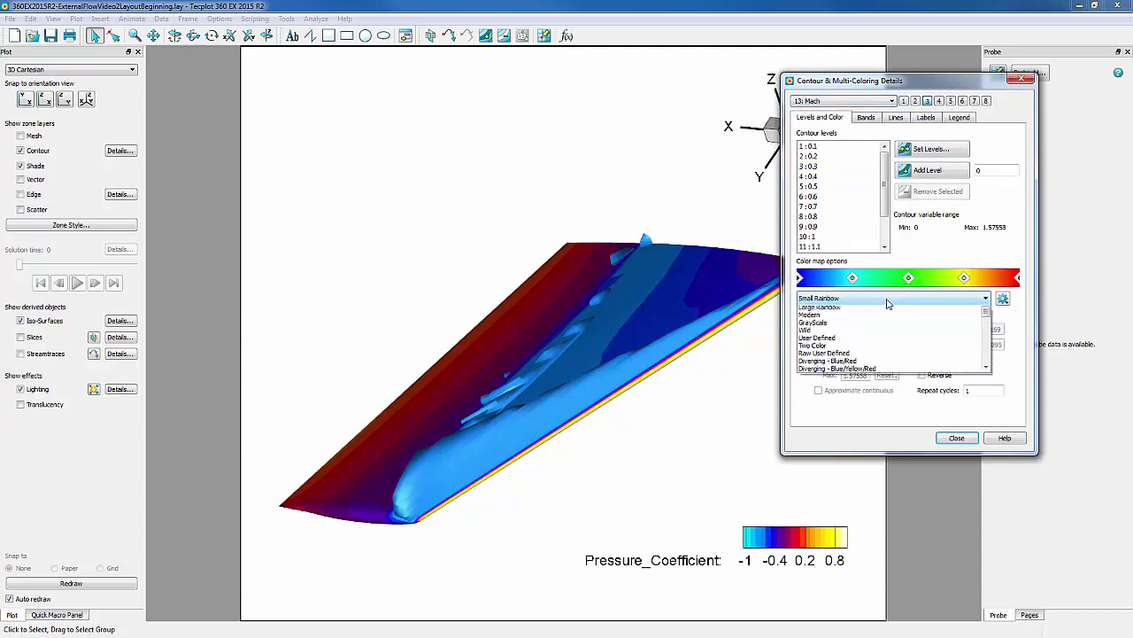
click(883, 315)
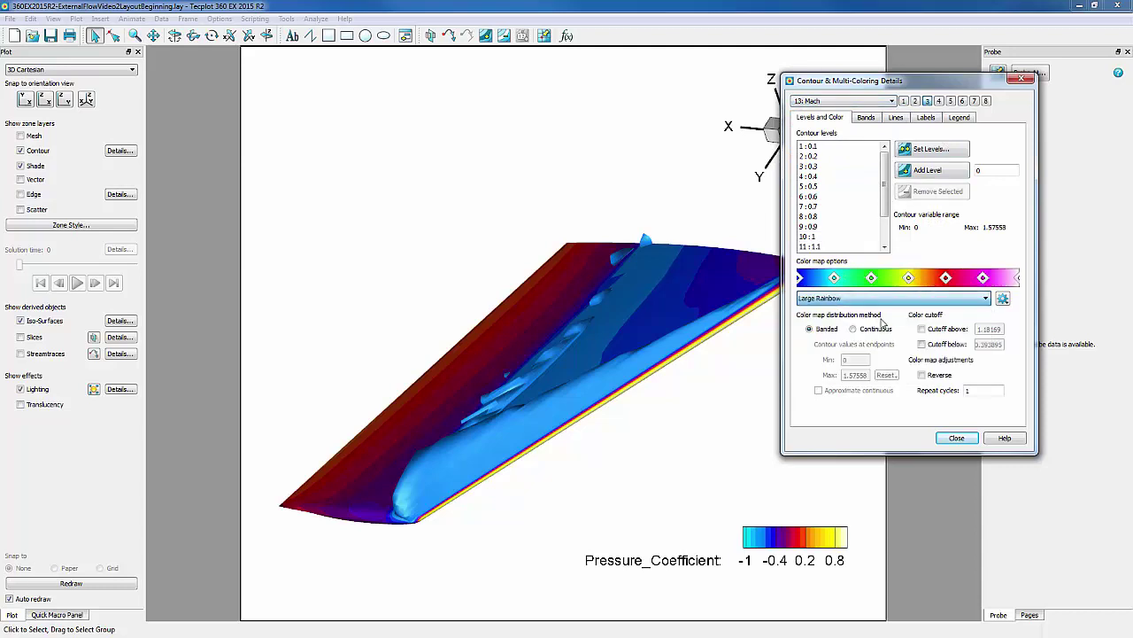
click(956, 438)
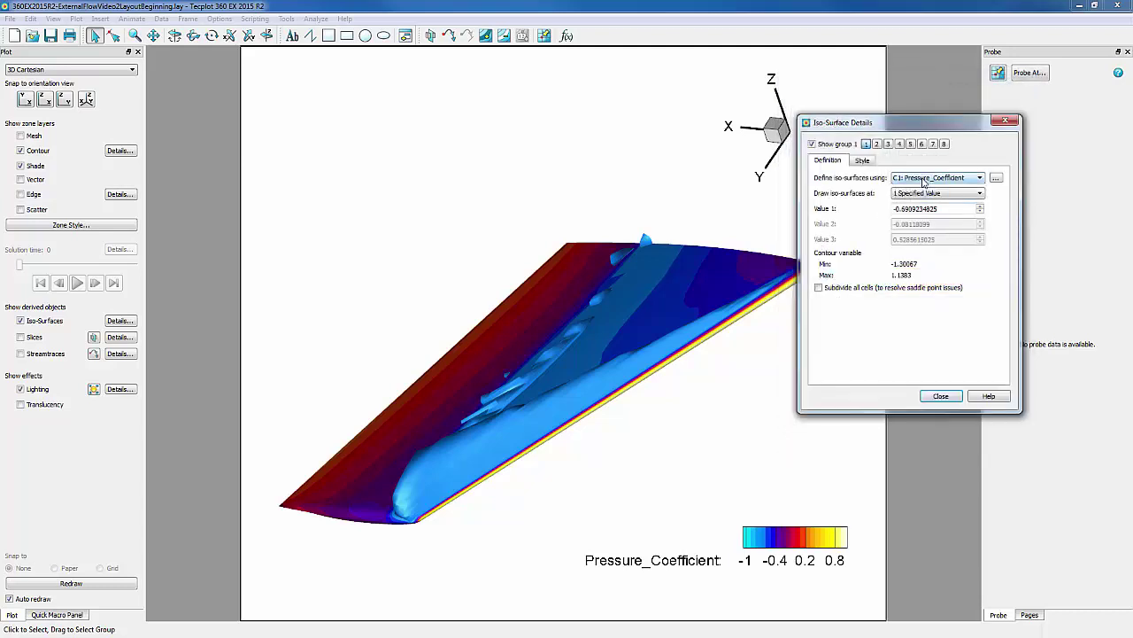
Define the iso-surfaces using C3: Mach and draw them at a specified value of 1
click(924, 180)
click(901, 206)
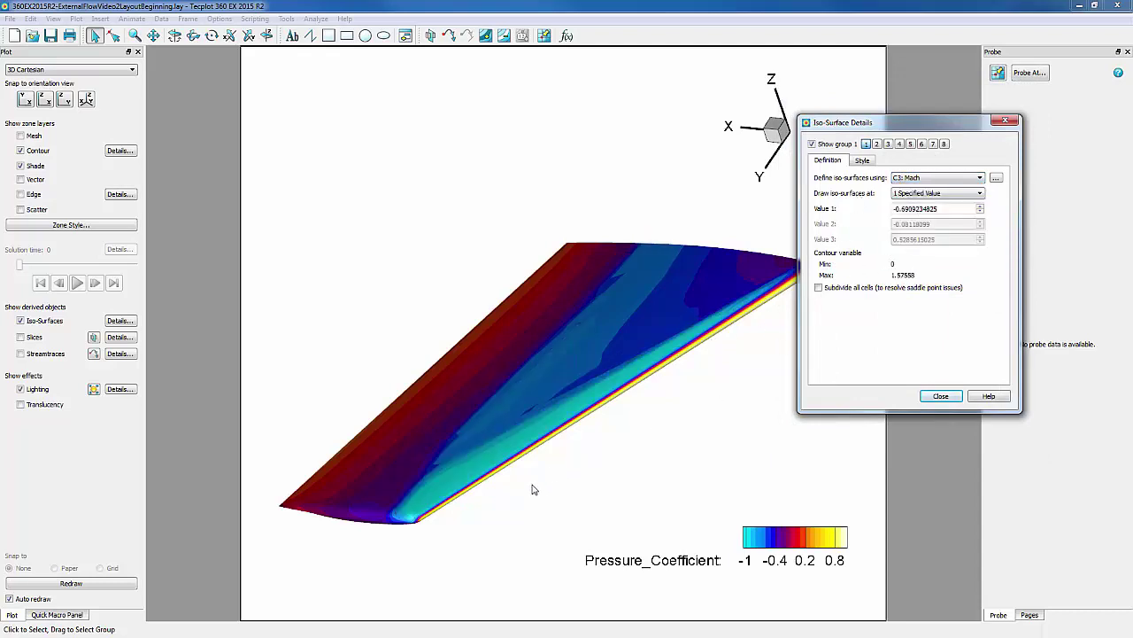
middle_drag(532, 488, 470, 410)
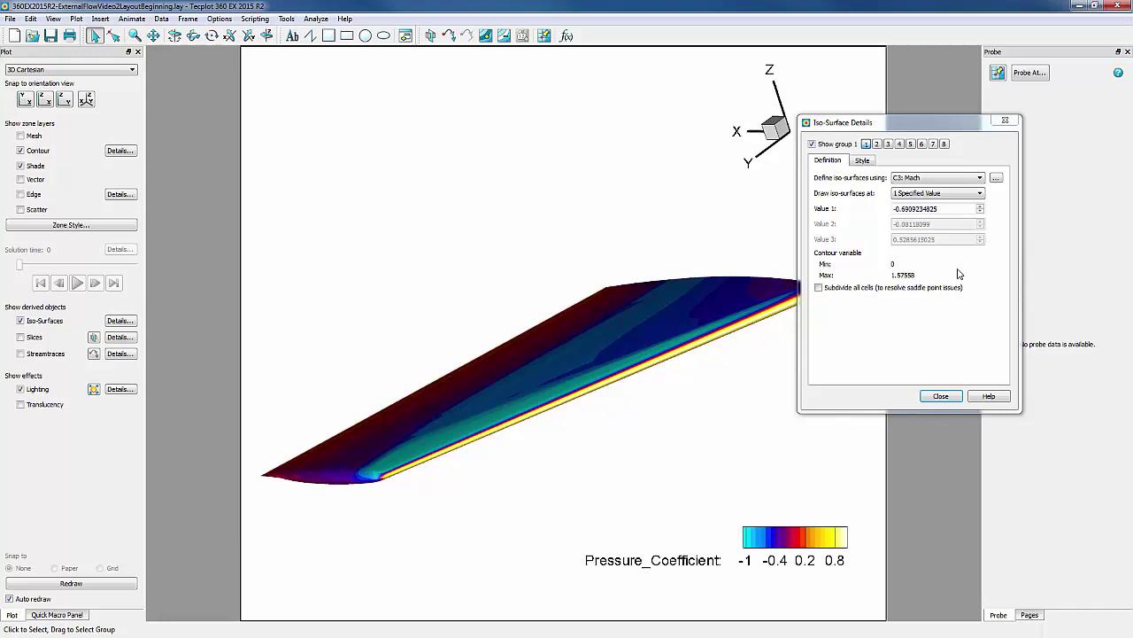
drag(941, 209, 865, 212)
text(1)
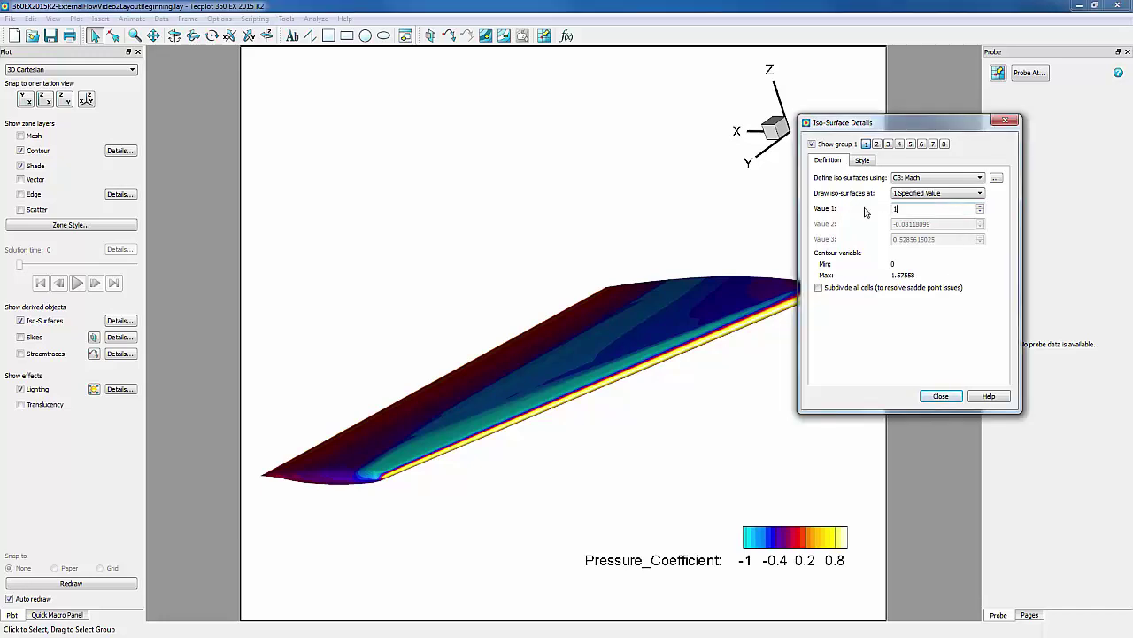
key(Return)
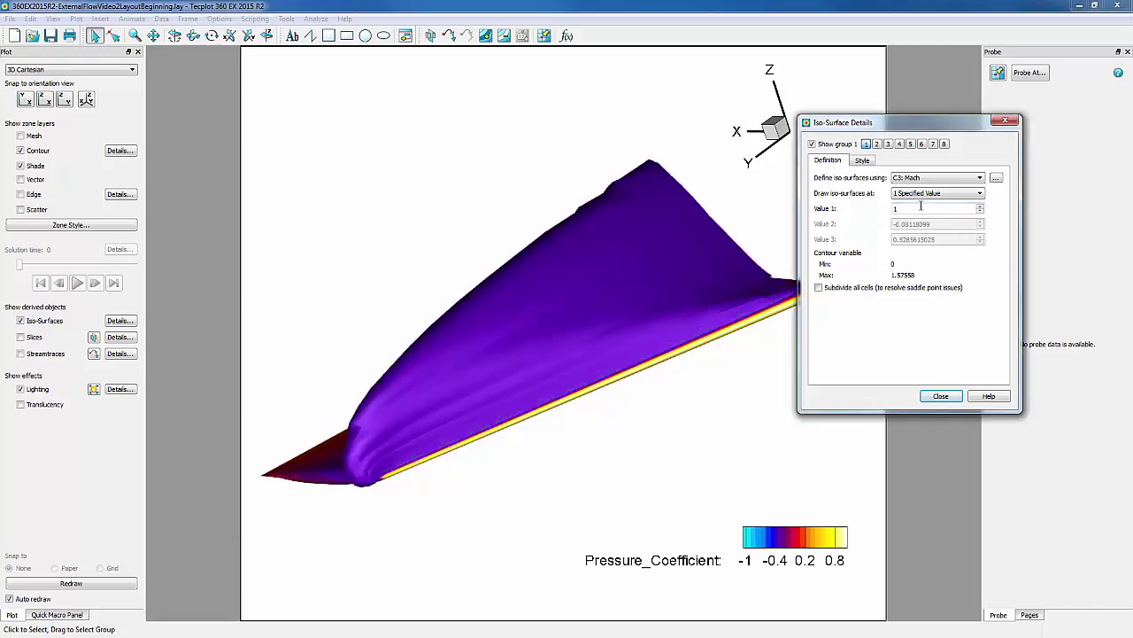
Step the Mach iso-surface value slightly above and below 1, and return it to 1
click(980, 207)
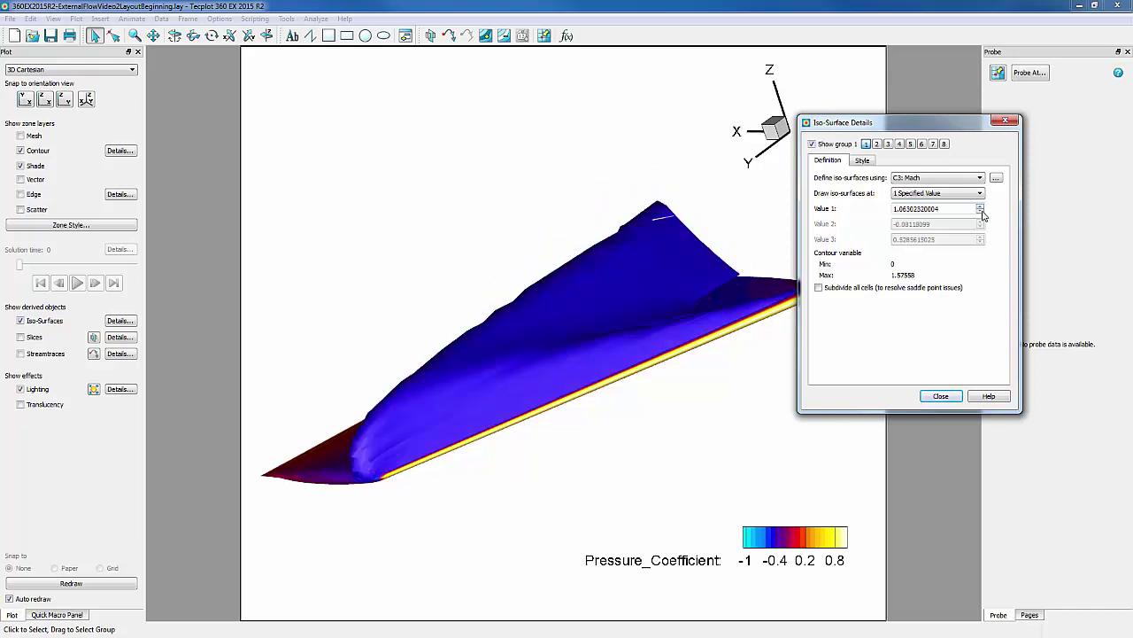
click(980, 212)
click(980, 211)
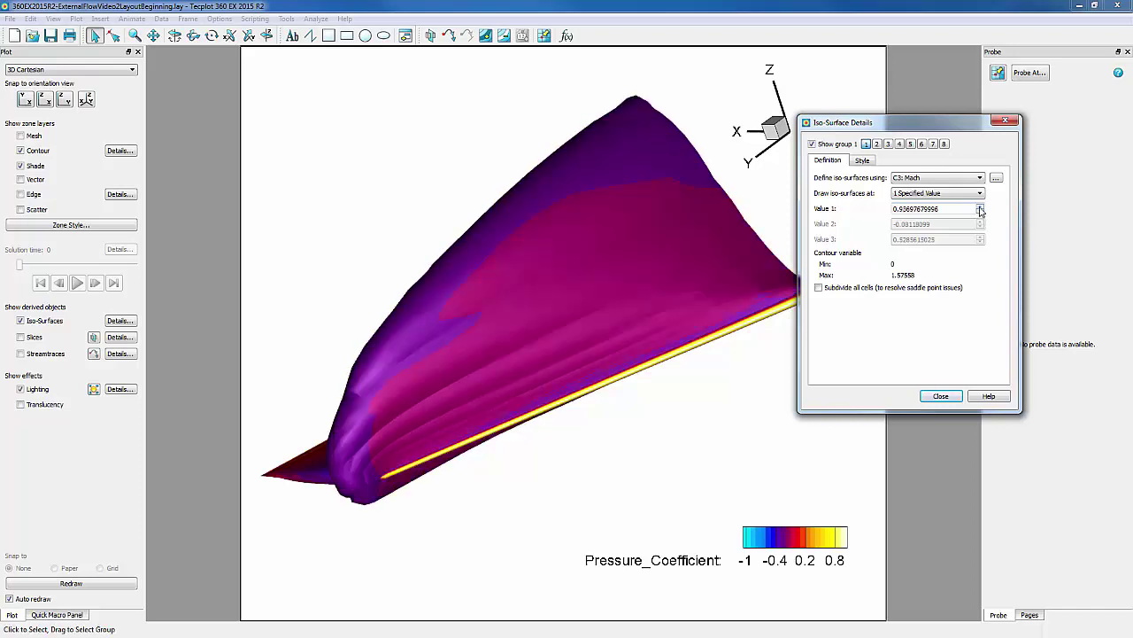
click(980, 207)
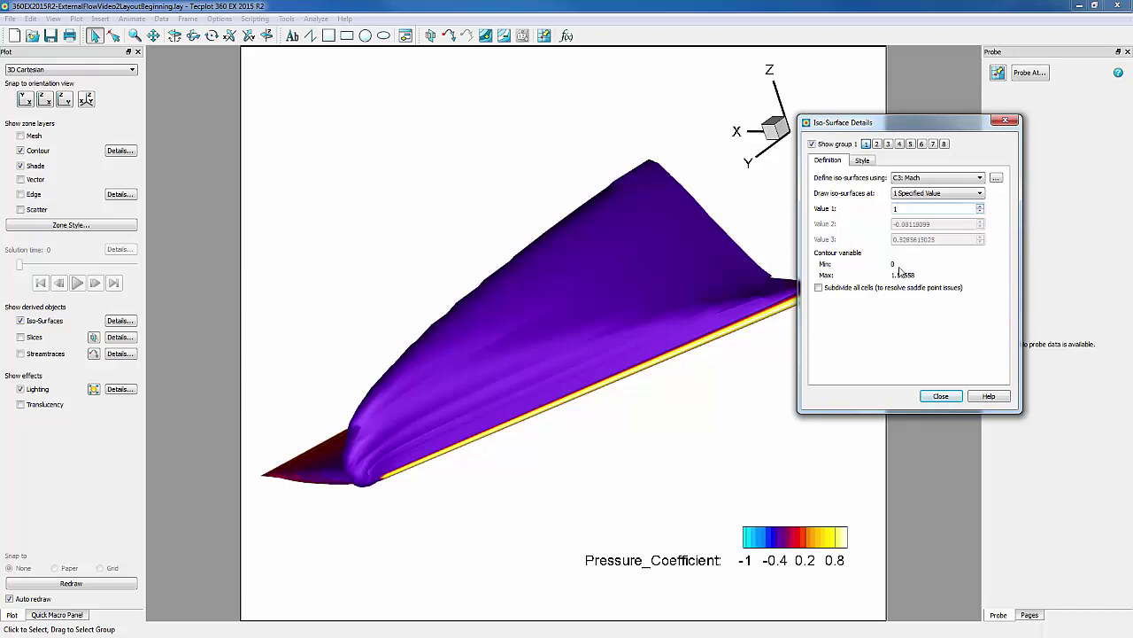
Draw the iso-surfaces at two specified values, with the second value set to 1.2
click(954, 199)
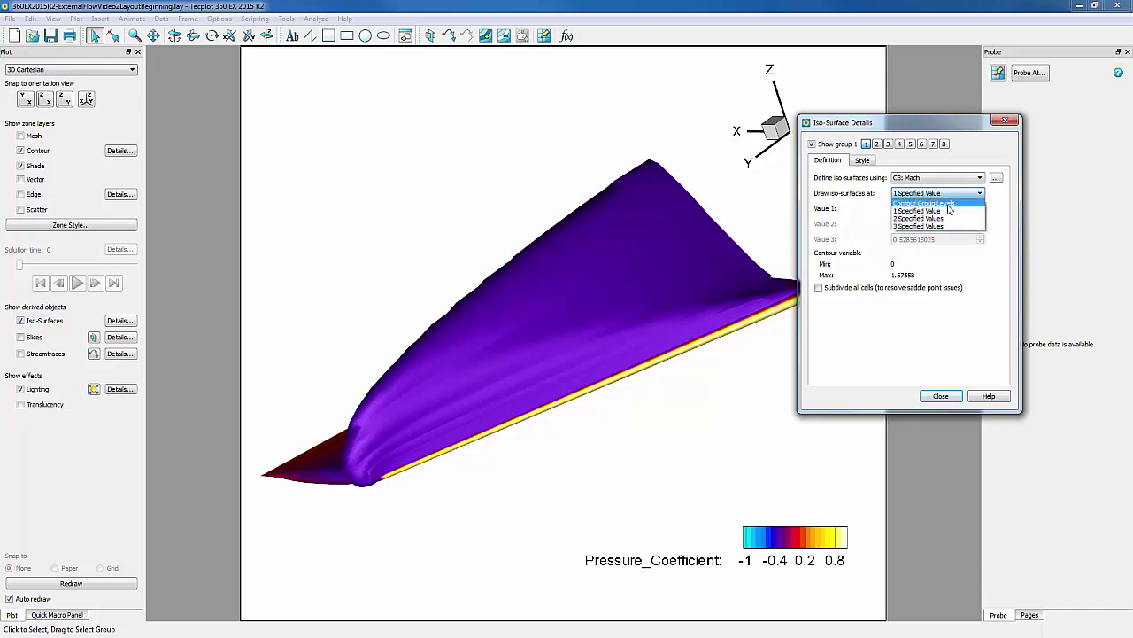
click(944, 219)
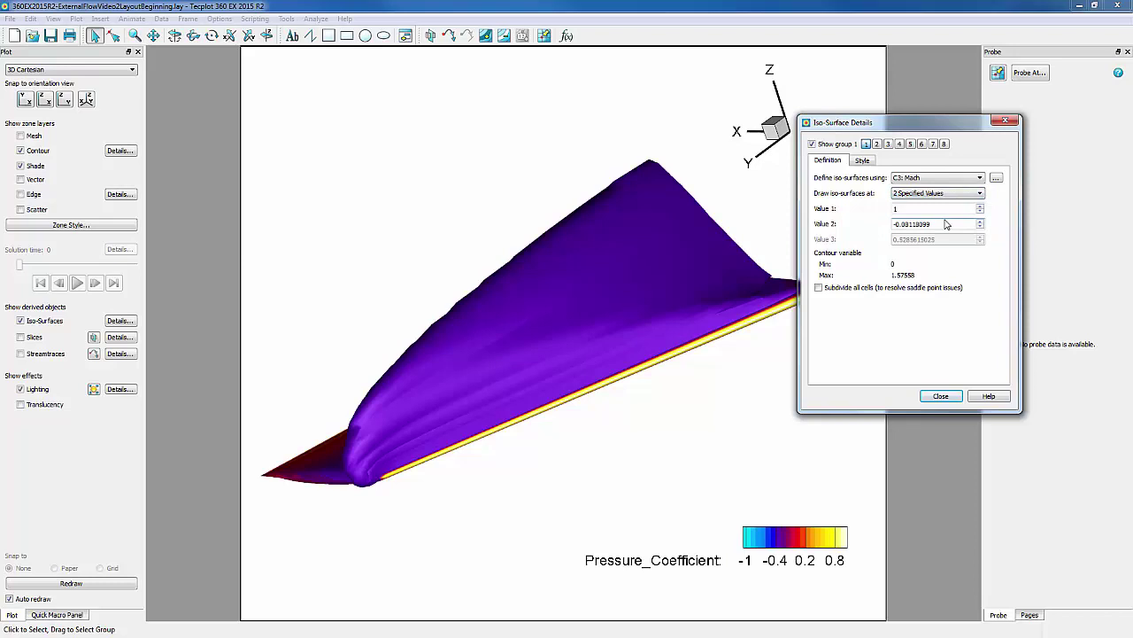
drag(947, 226, 889, 222)
text(1.2)
middle_drag(572, 398, 637, 449)
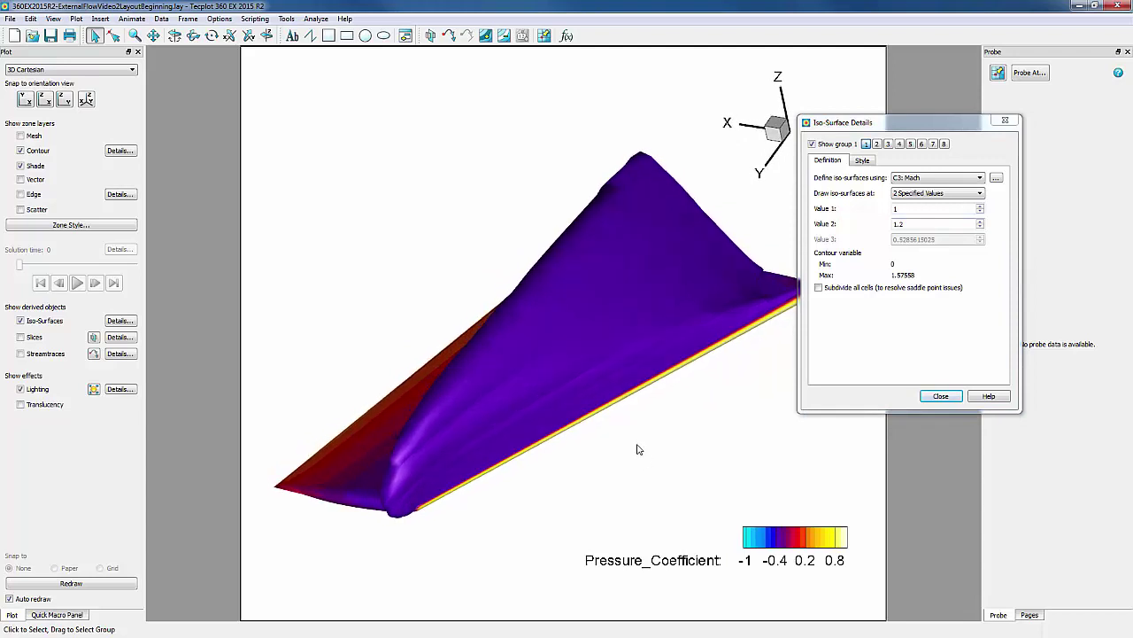
Make iso-surface group 1 translucent, inspect both Mach surfaces from the leading edge, and close the iso-surface details
right_click(570, 276)
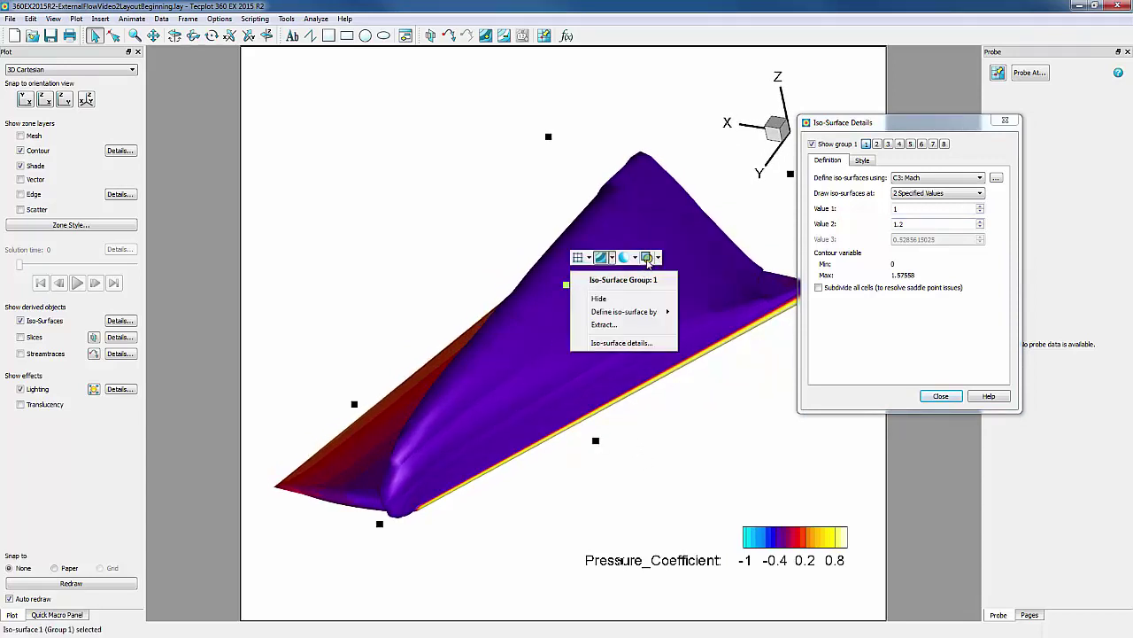
click(646, 258)
click(683, 401)
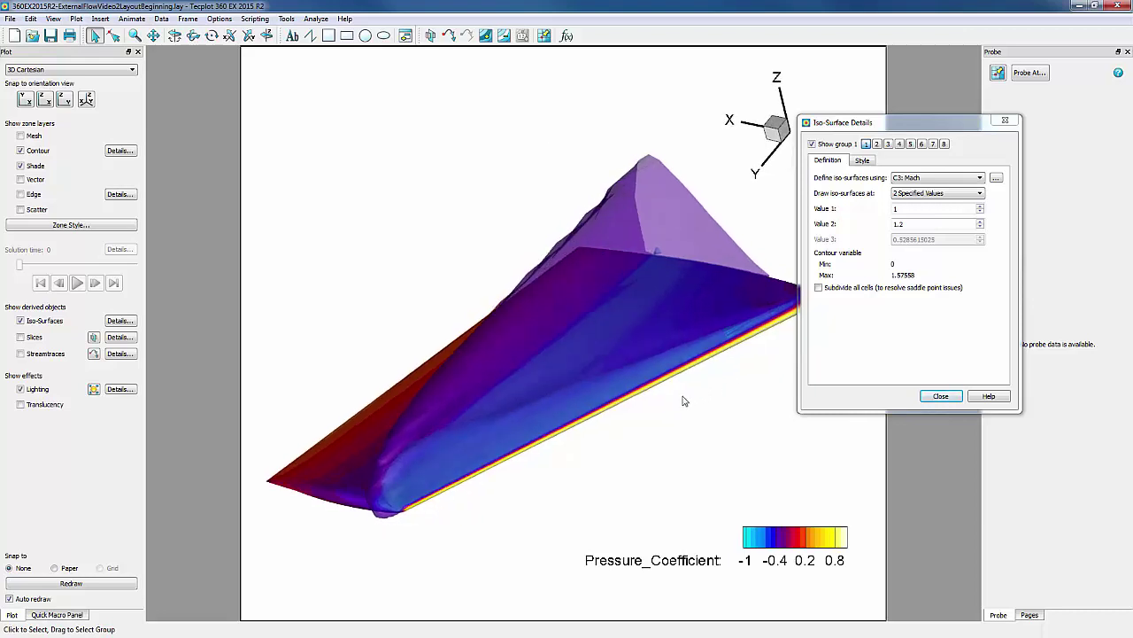
middle_drag(683, 401, 597, 240)
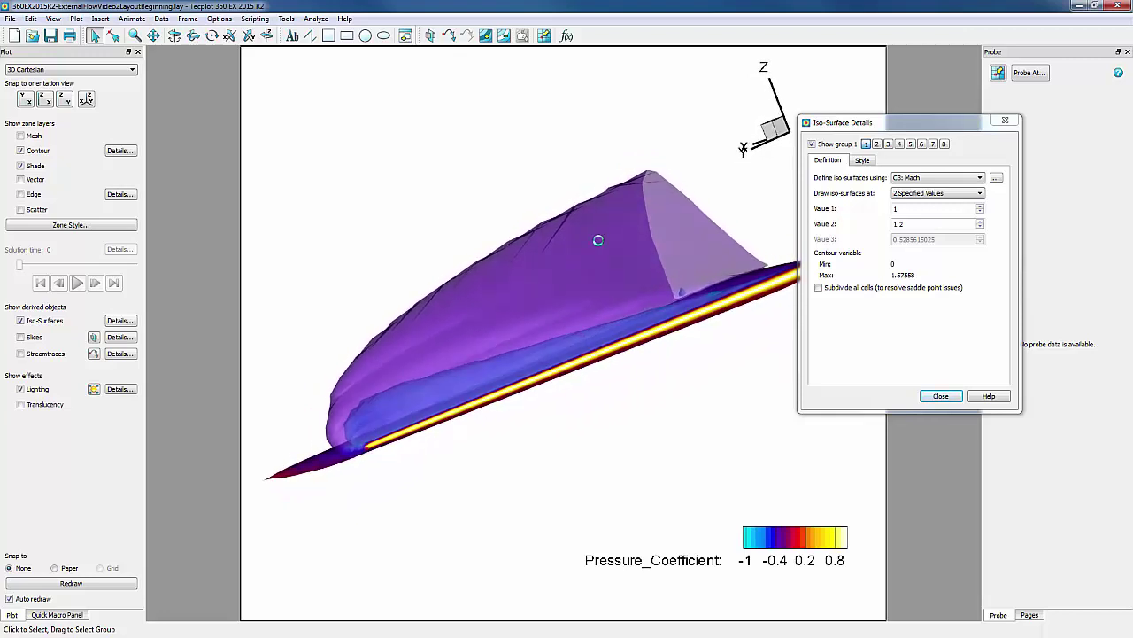
click(599, 240)
ctrl+right_drag(450, 466, 375, 473)
click(386, 476)
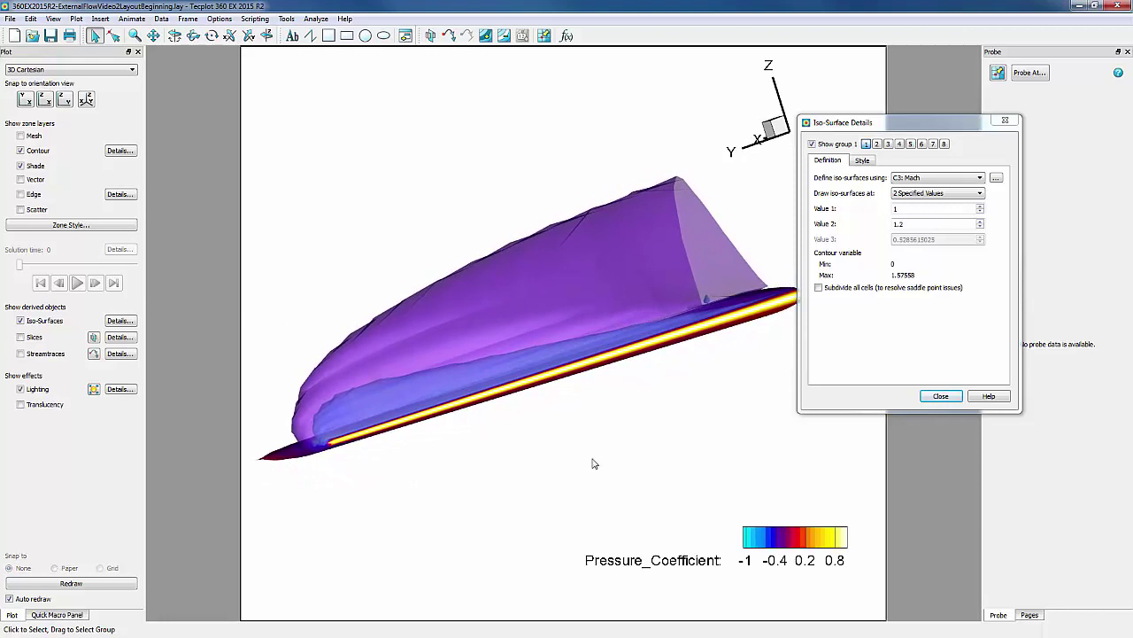
click(940, 396)
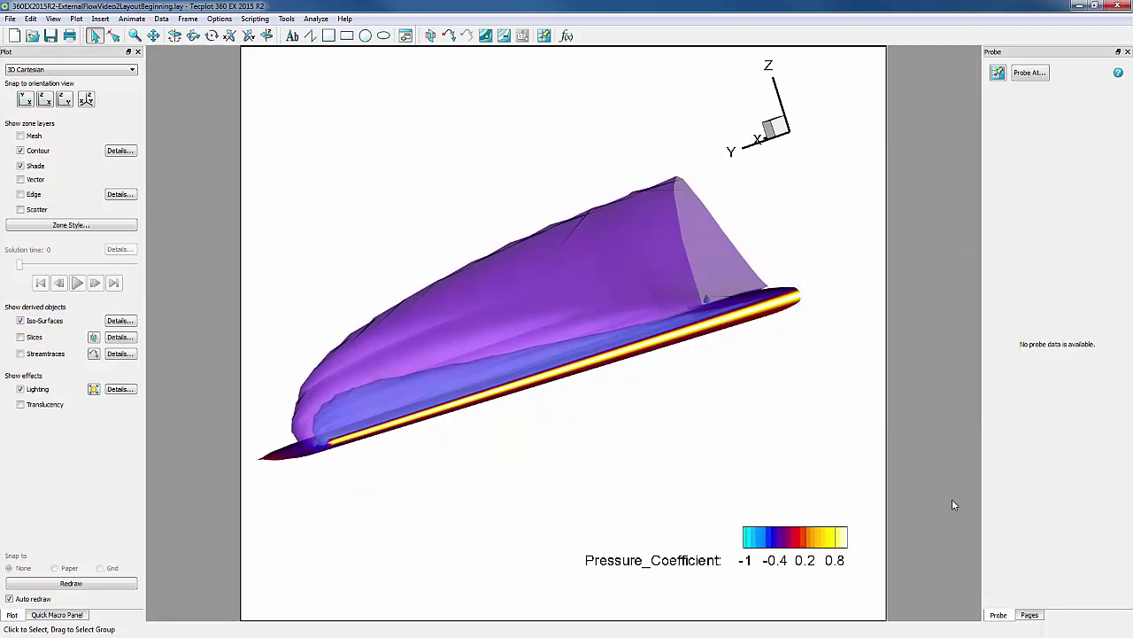
Probe the data at several points on the Mach iso-surfaces and the wing surface
click(997, 74)
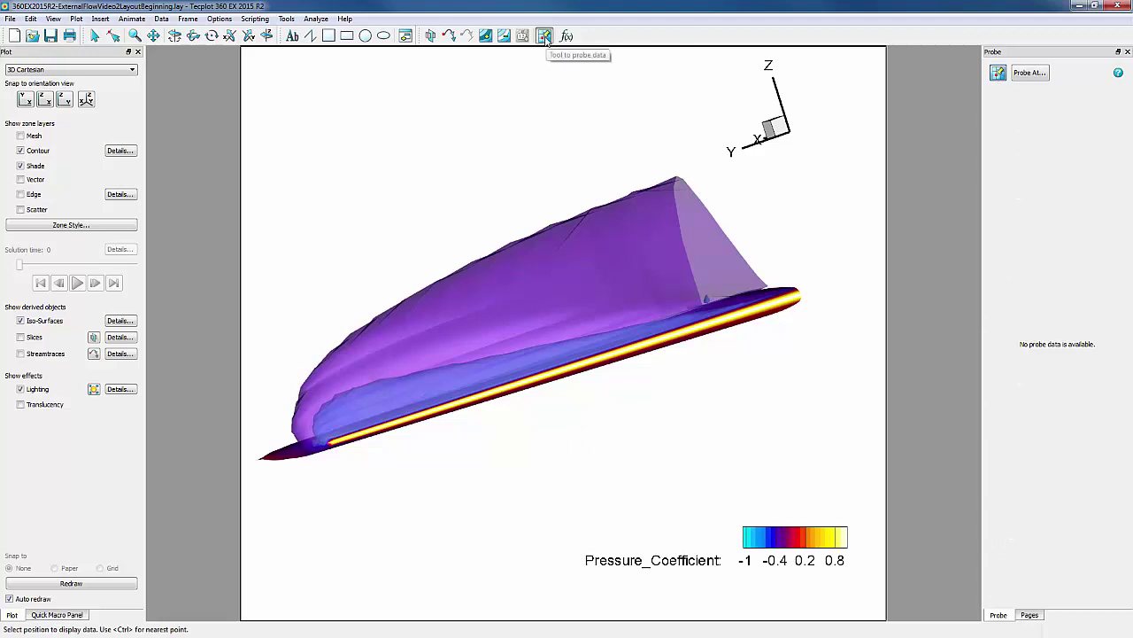
click(584, 299)
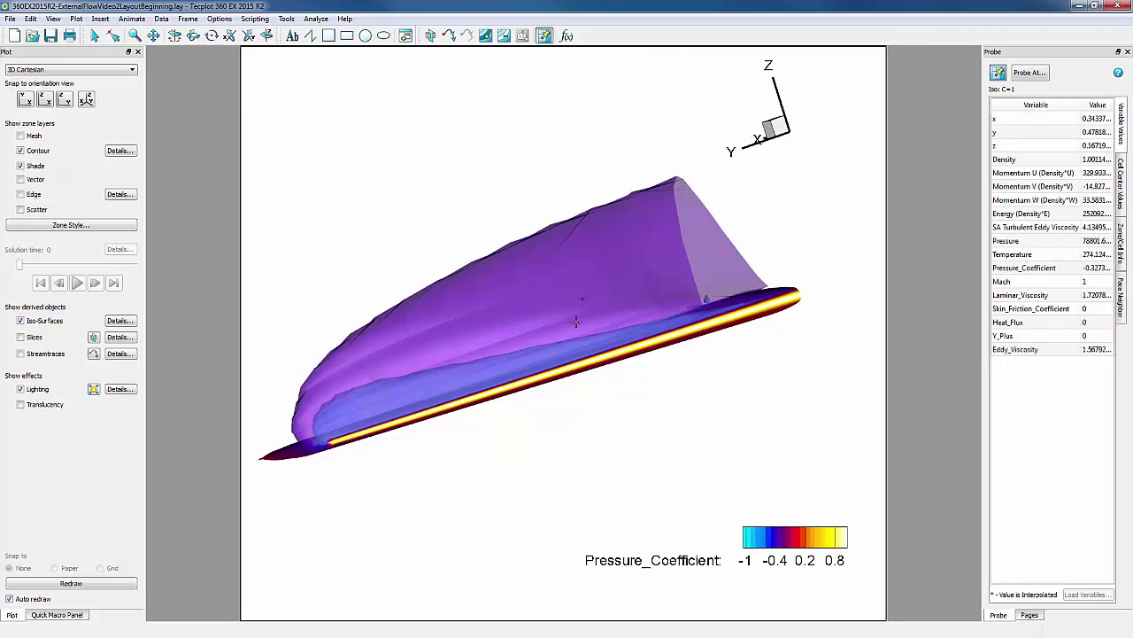
click(515, 366)
click(433, 329)
ctrl+right_drag(530, 447, 744, 506)
click(436, 380)
click(493, 378)
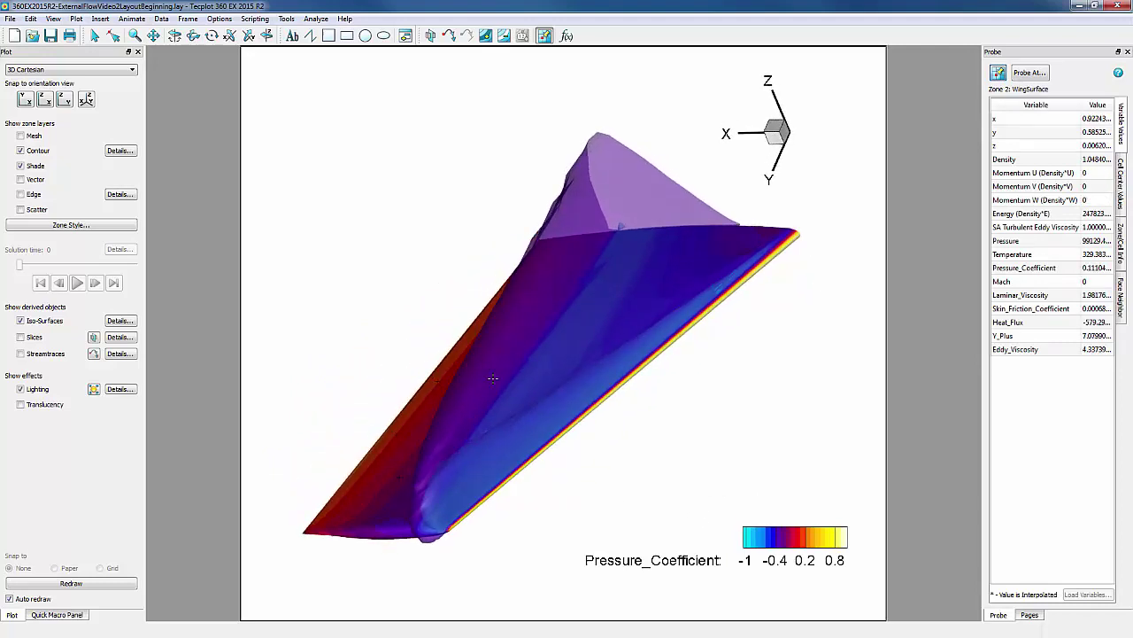